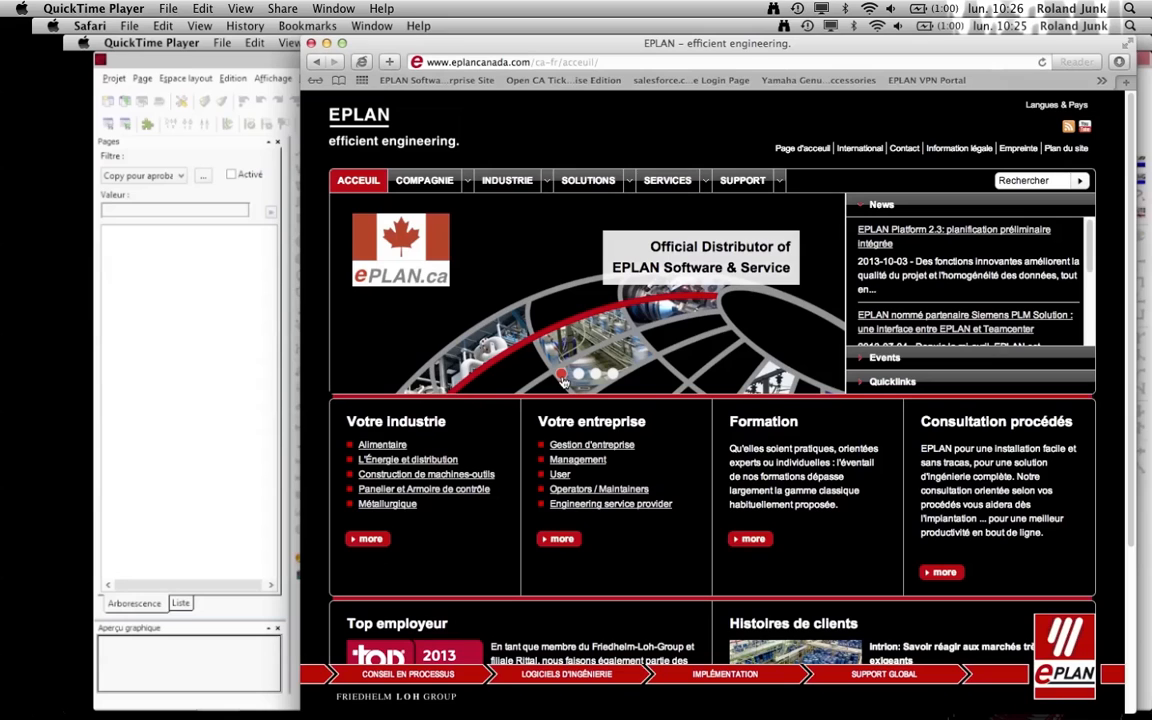
- Switch to EPLAN Electric P8 and insert the 1_24VDC macro on page 21 at RX 3, RY 0, using value set 1
key(super+Tab)
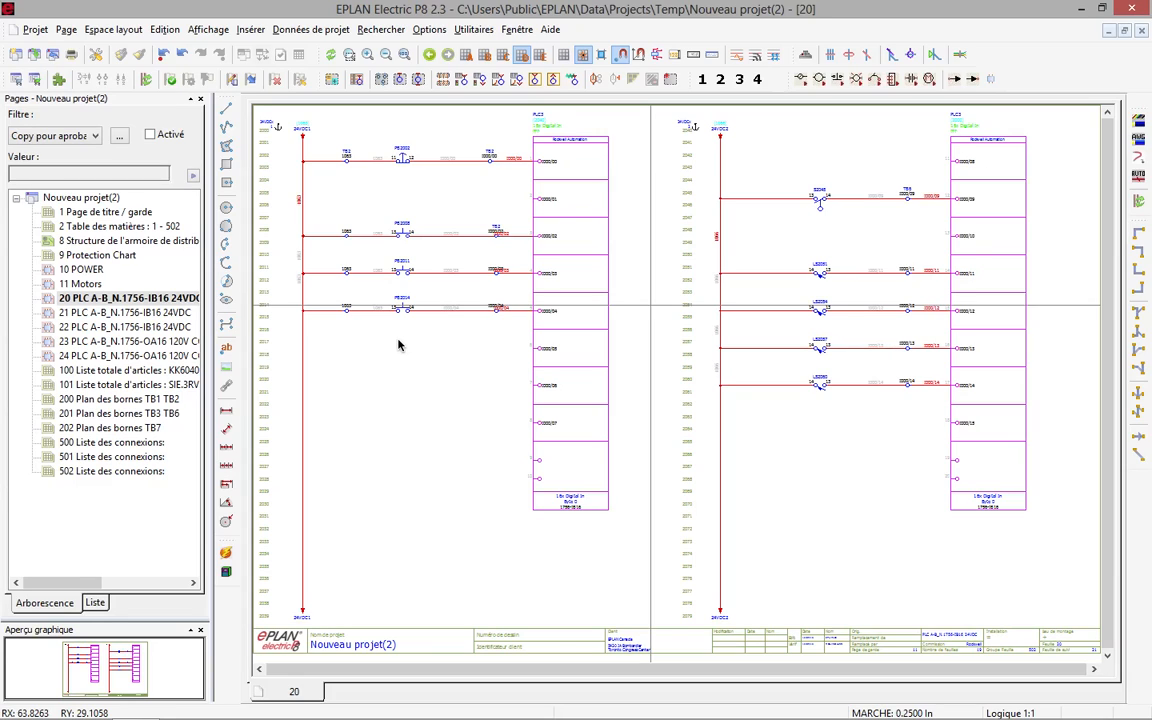
click(131, 314)
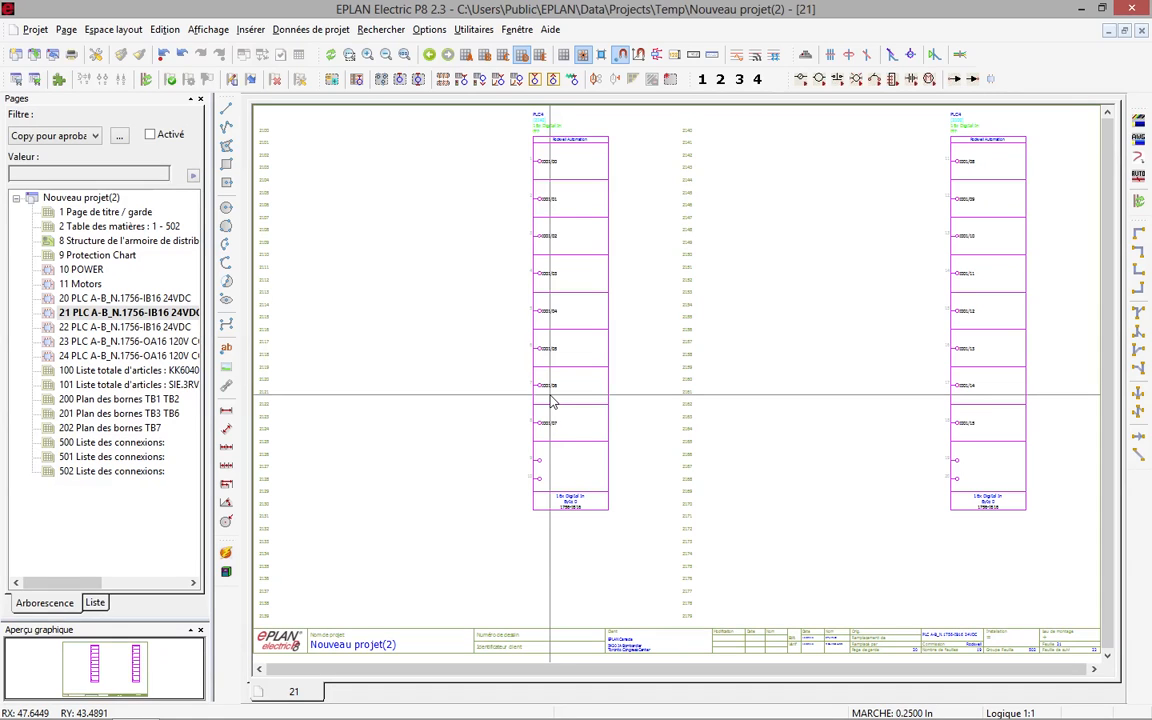
key(m)
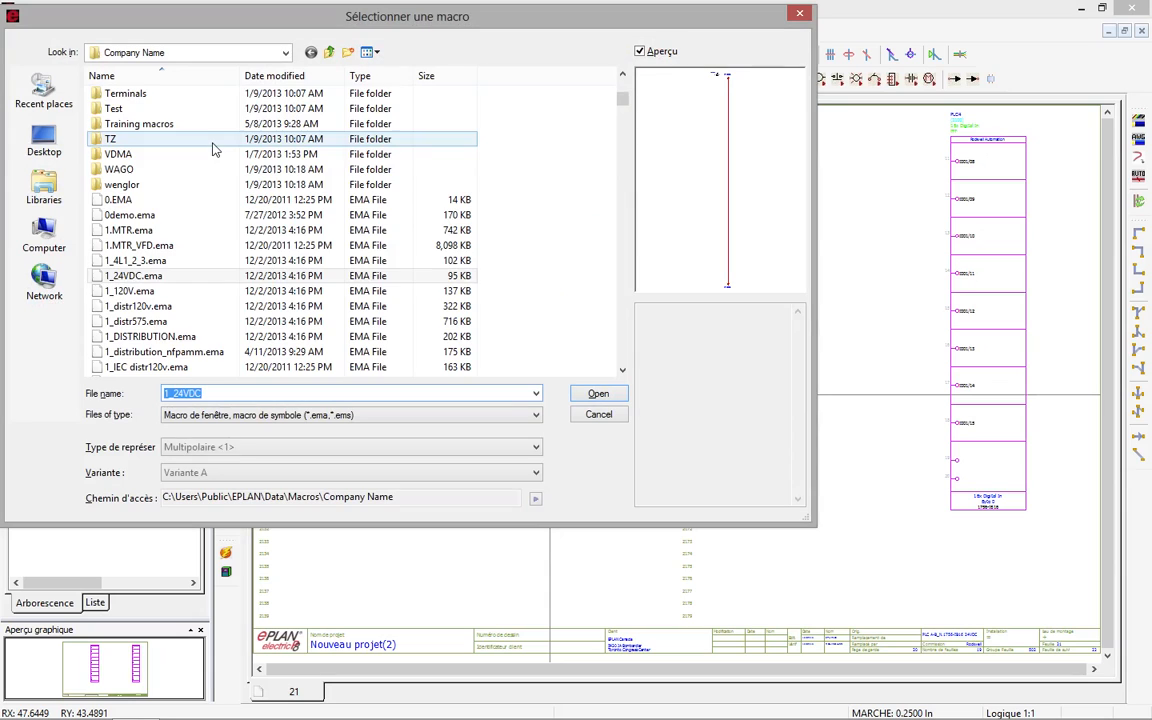
double_click(125, 274)
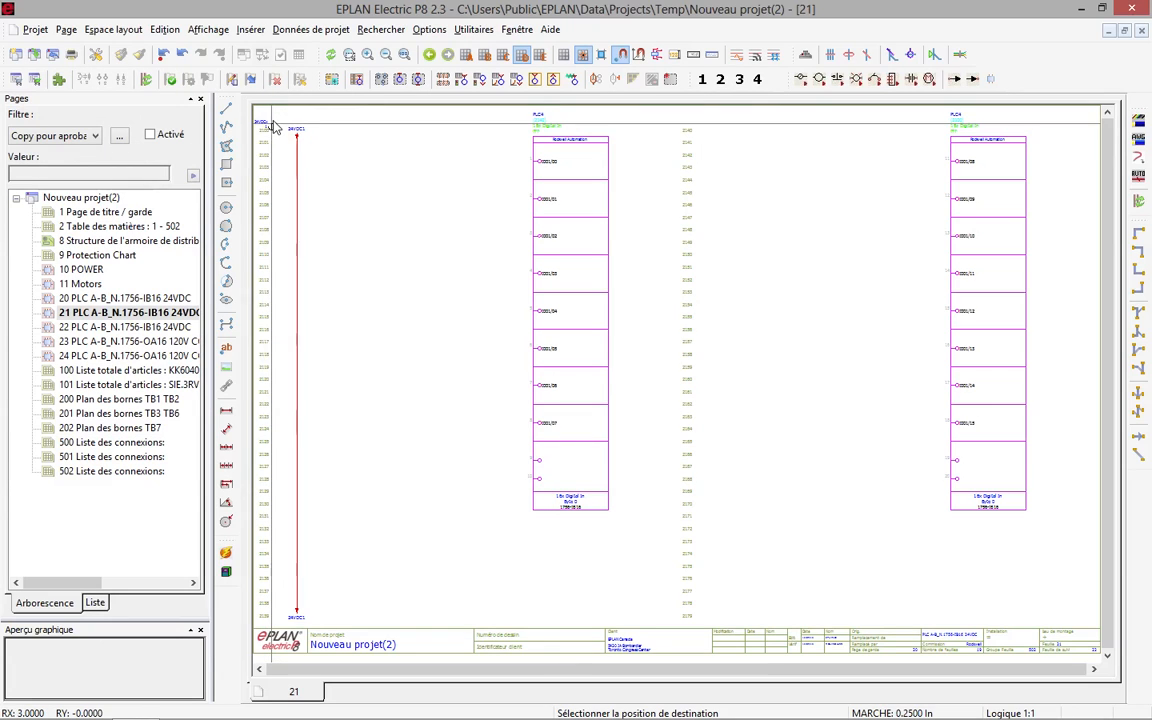
click(271, 123)
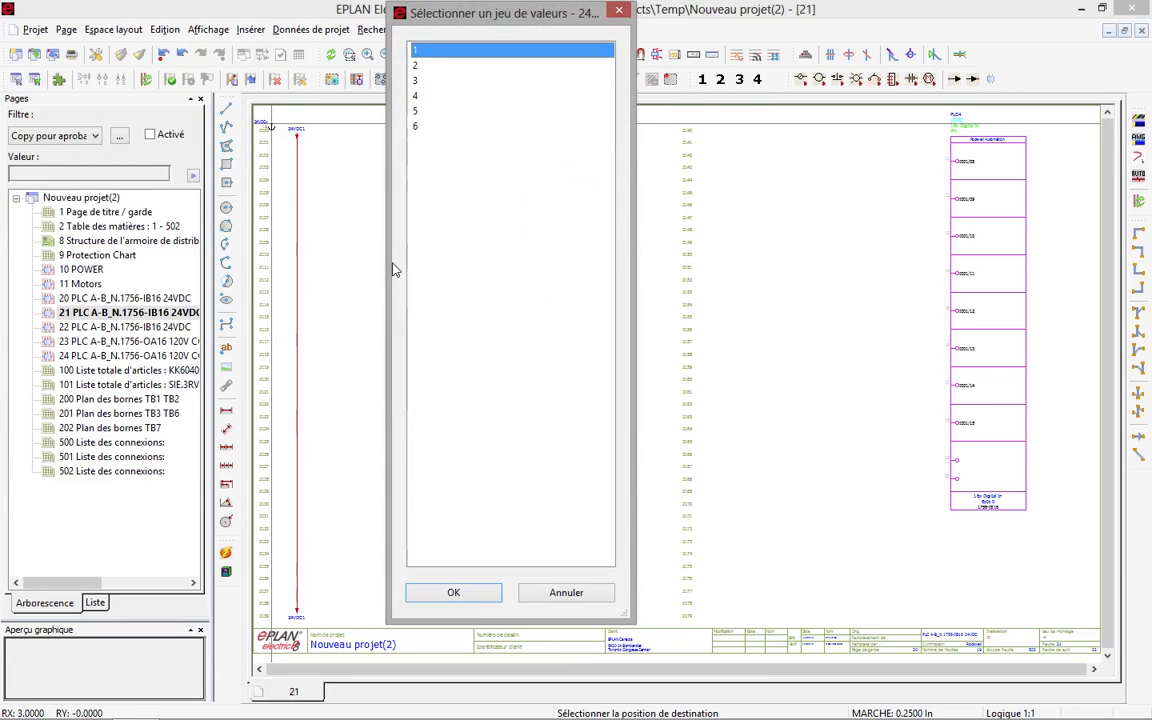
click(423, 50)
double_click(423, 50)
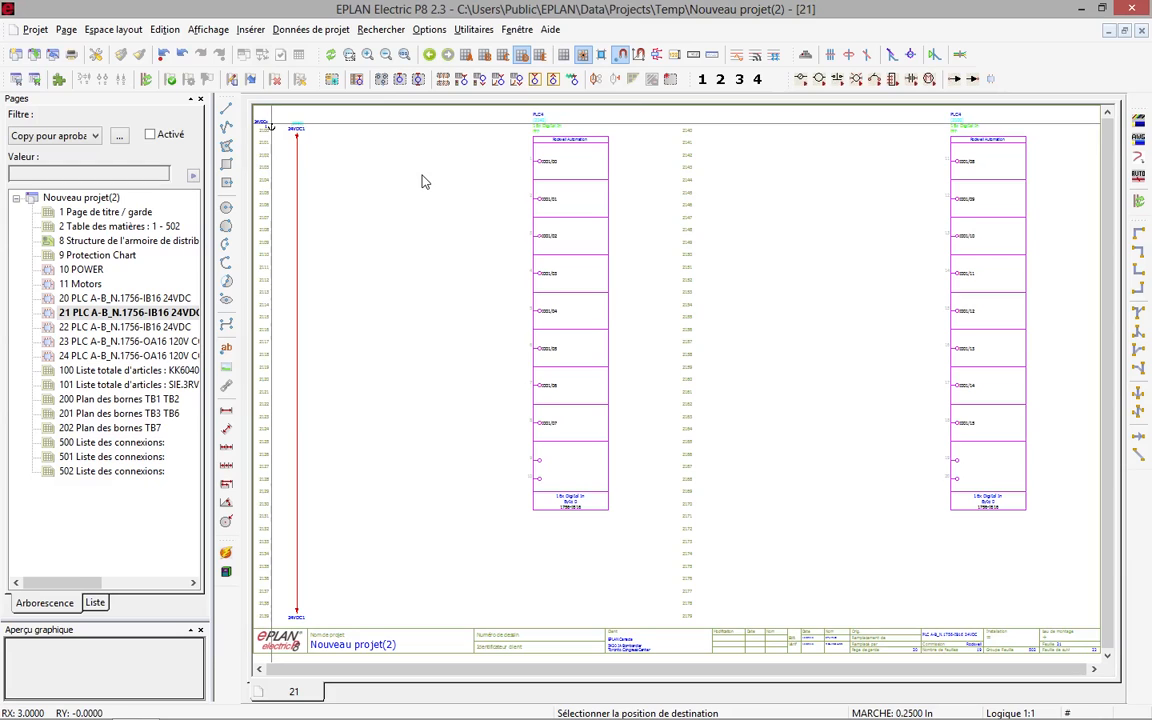
- Place normally open push-button contacts from the NFPA sensor and switch symbols in front of PLC inputs I001/00 to I001/04
scroll(262, 143, up, 5)
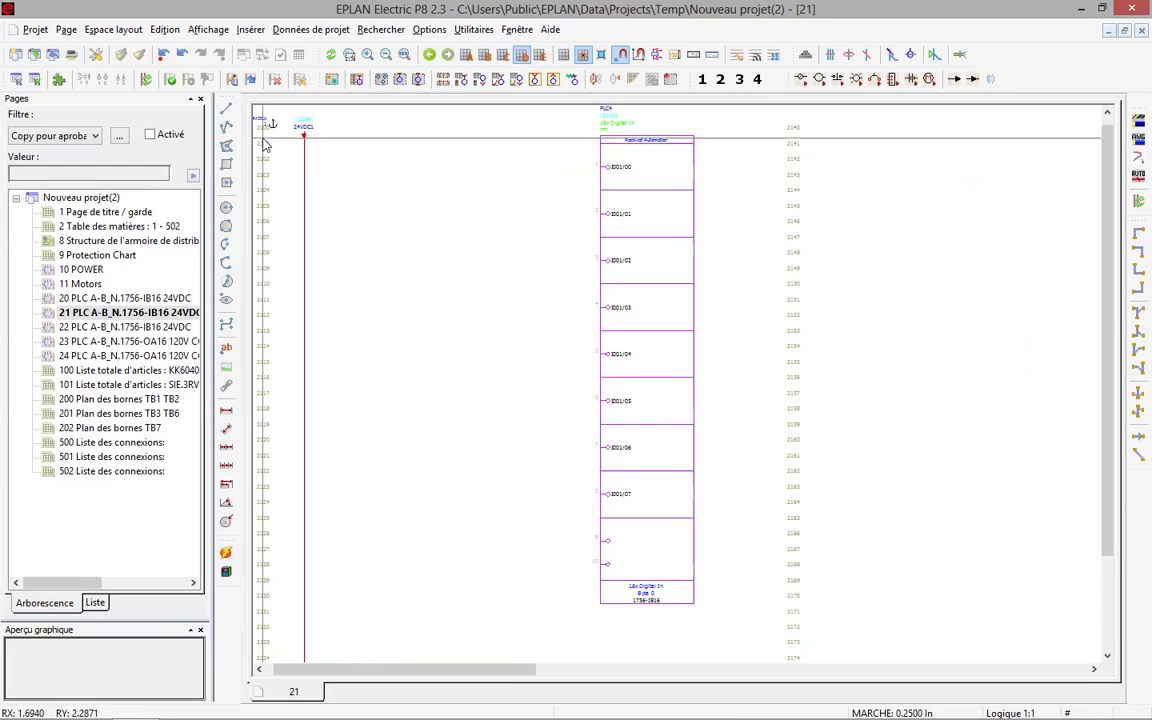
scroll(265, 148, down, 2)
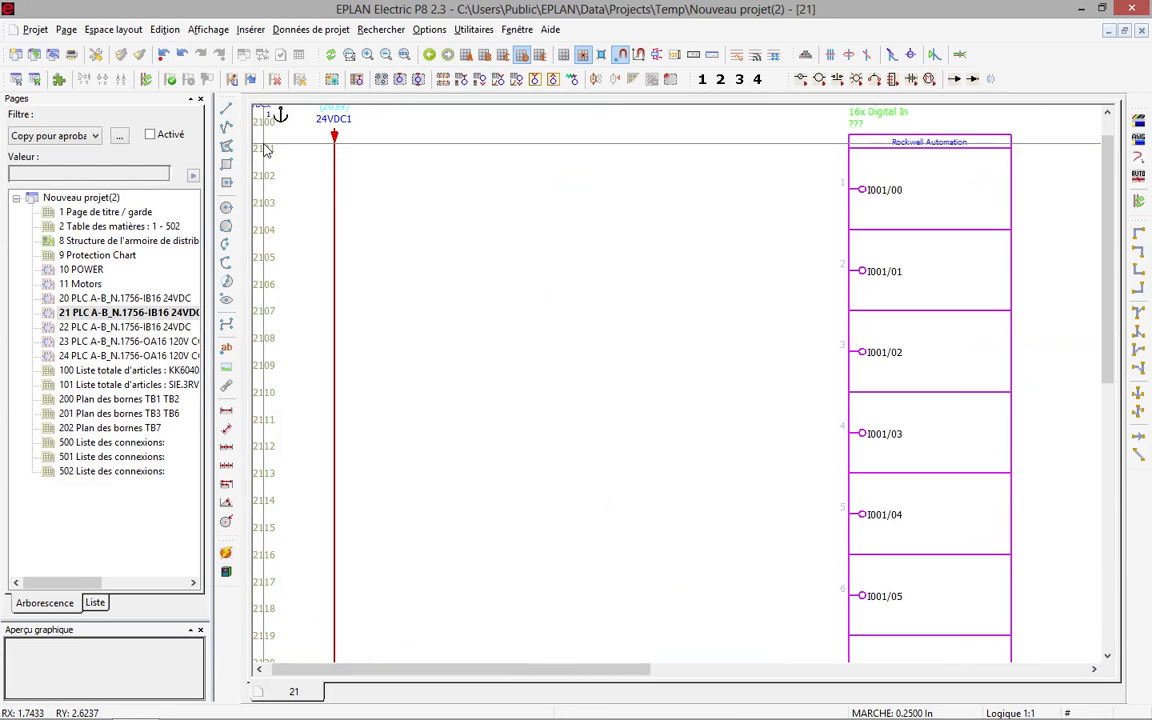
click(250, 29)
click(262, 45)
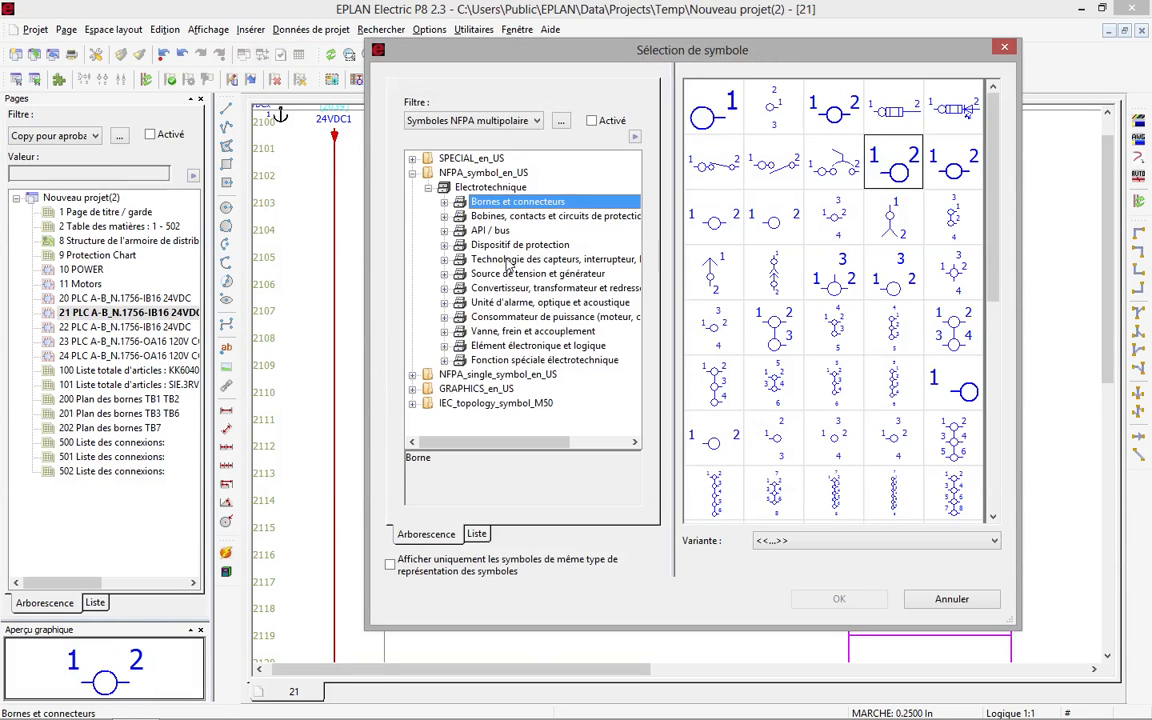
click(508, 260)
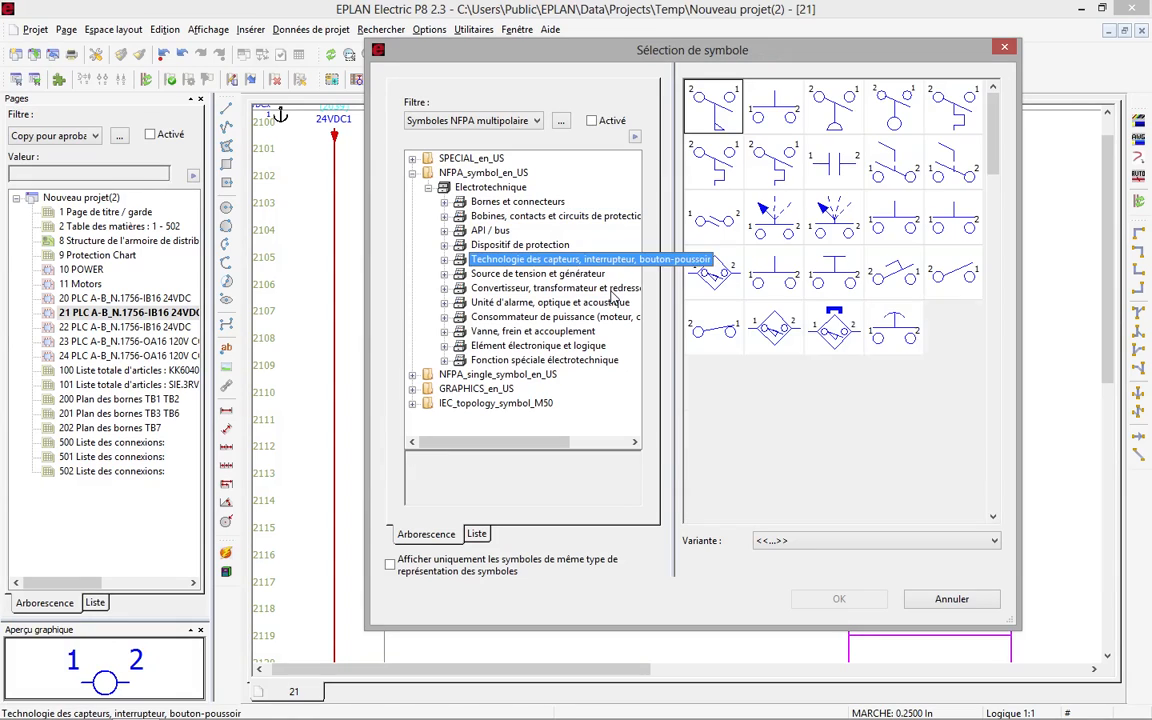
double_click(770, 118)
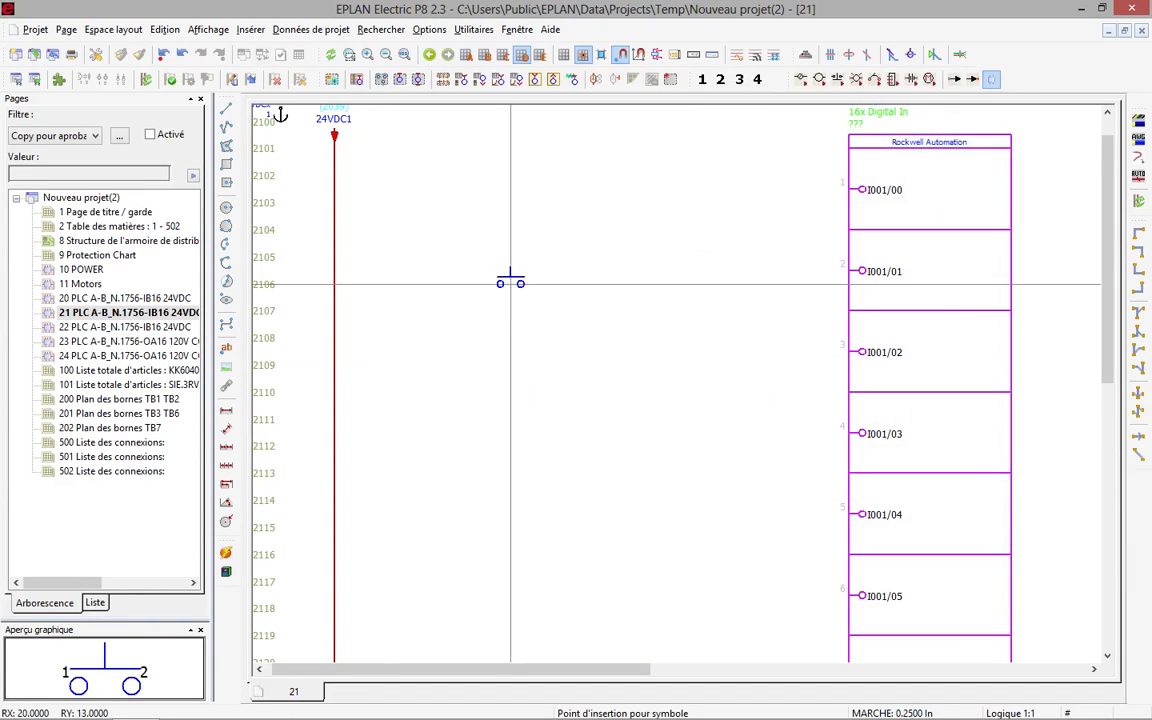
drag(595, 274, 591, 560)
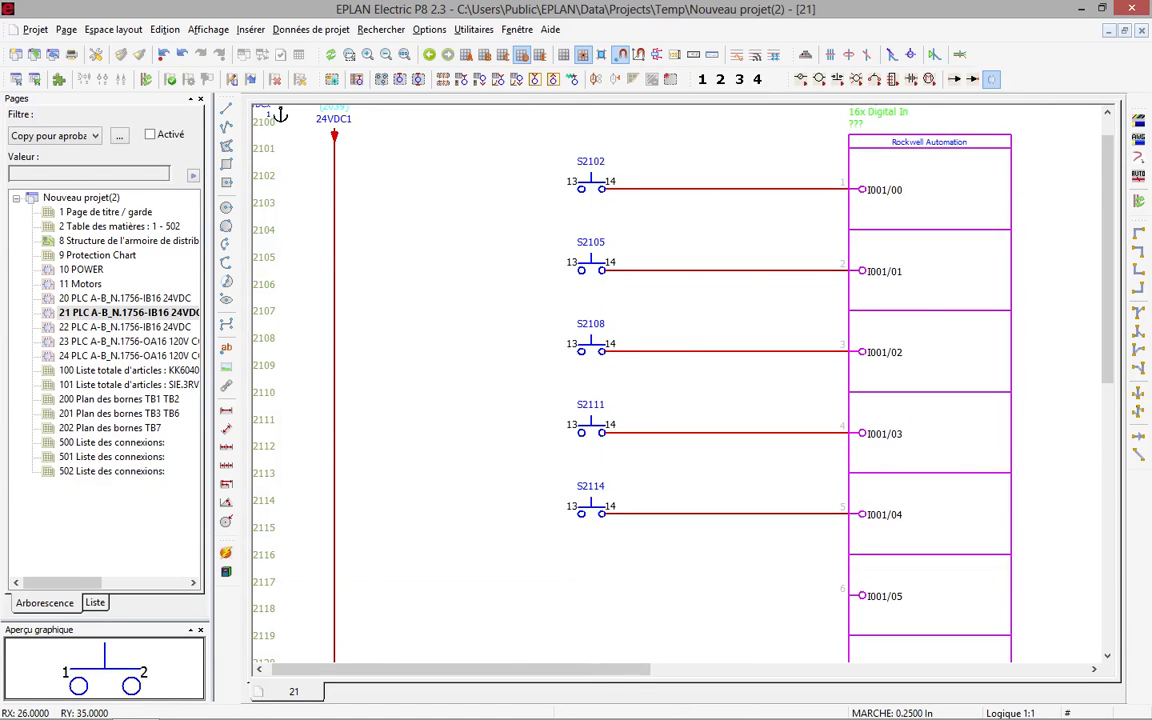
- Connect the five push-button rungs to the vertical 24VDC1 line with T-nodes branching towards the contacts
click(1141, 352)
click(657, 378)
click(633, 489)
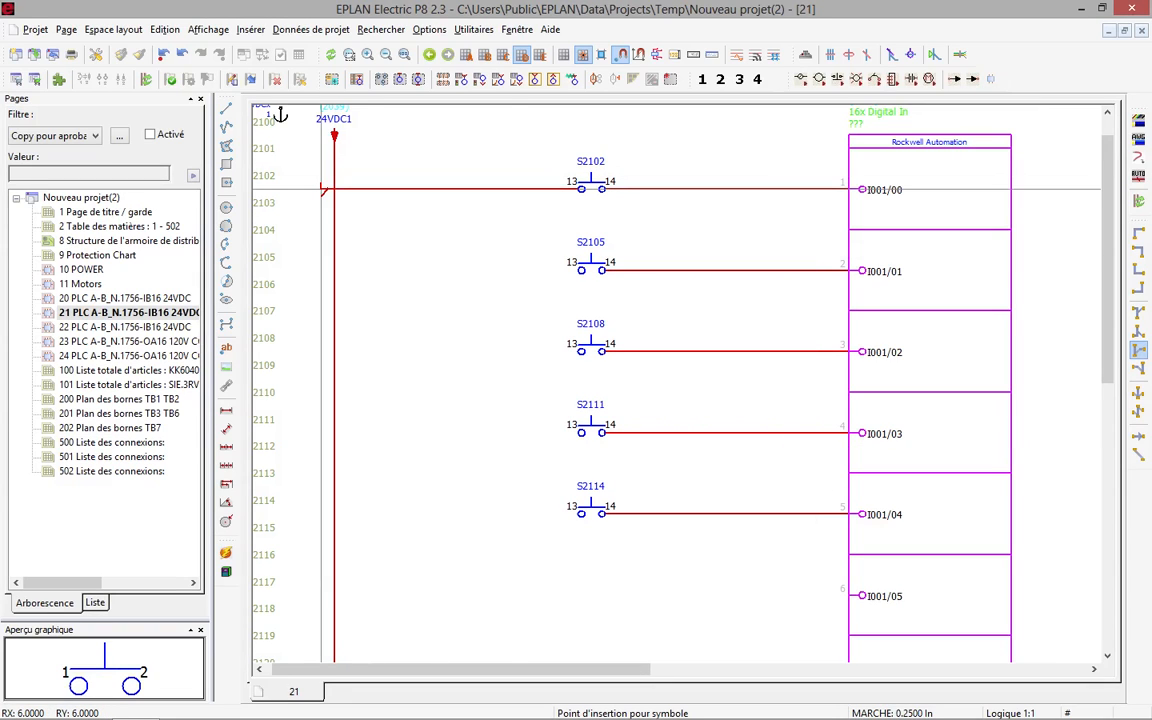
drag(333, 188, 330, 535)
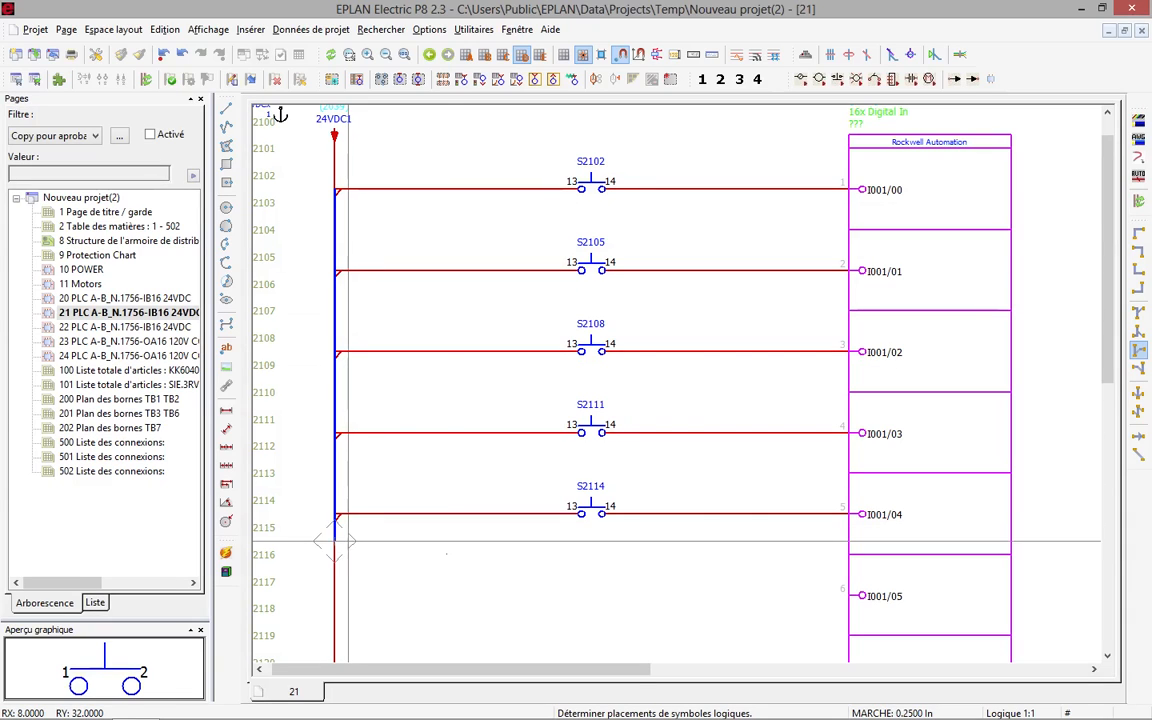
- Place two-connection terminals from Bornes et connecteurs on all five rungs, one column before and one column after the push-button contacts
right_click(456, 555)
click(503, 375)
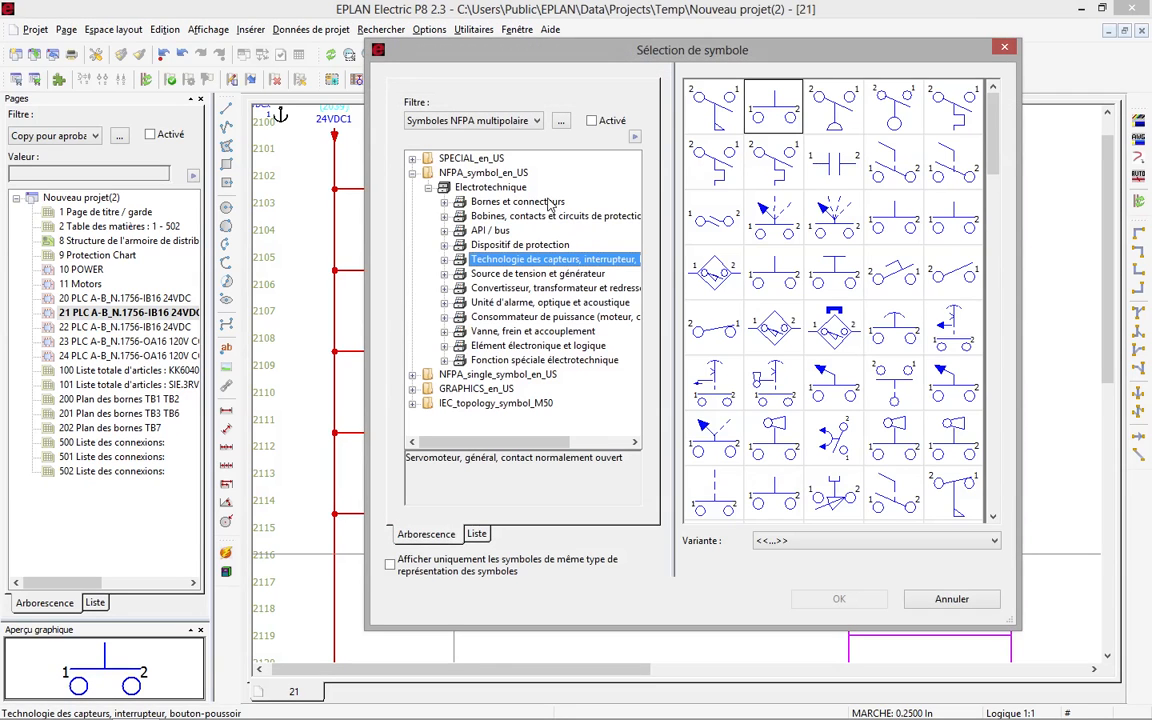
click(515, 201)
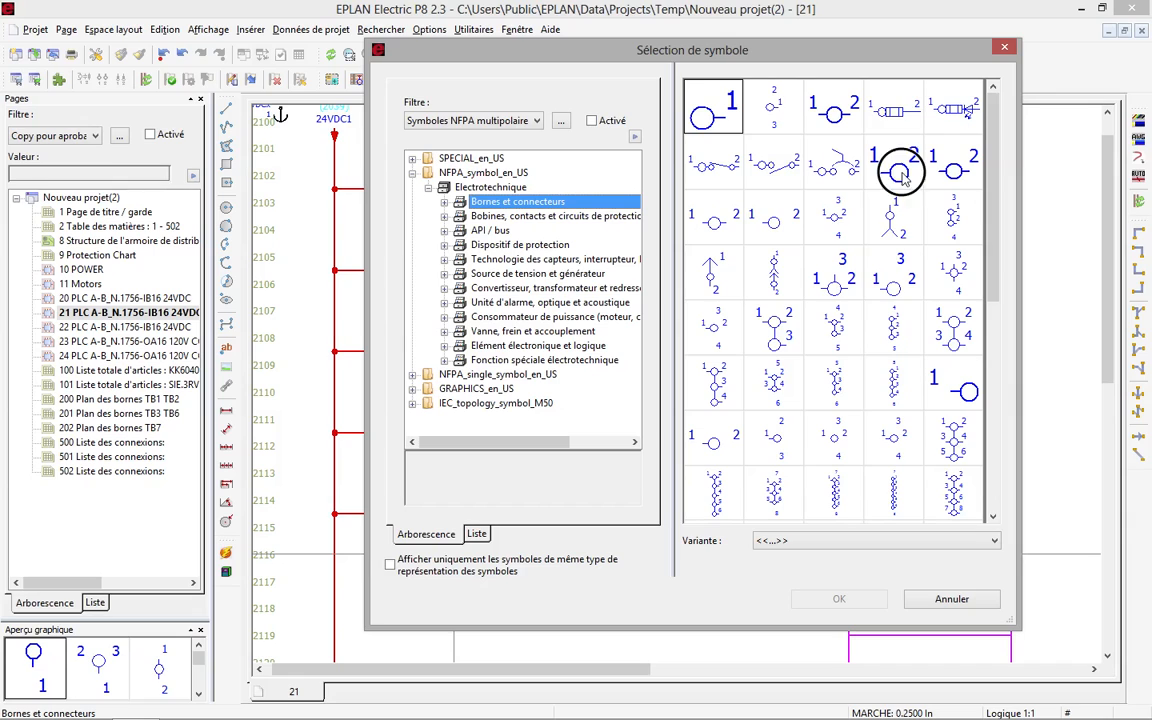
double_click(903, 172)
drag(455, 175, 457, 609)
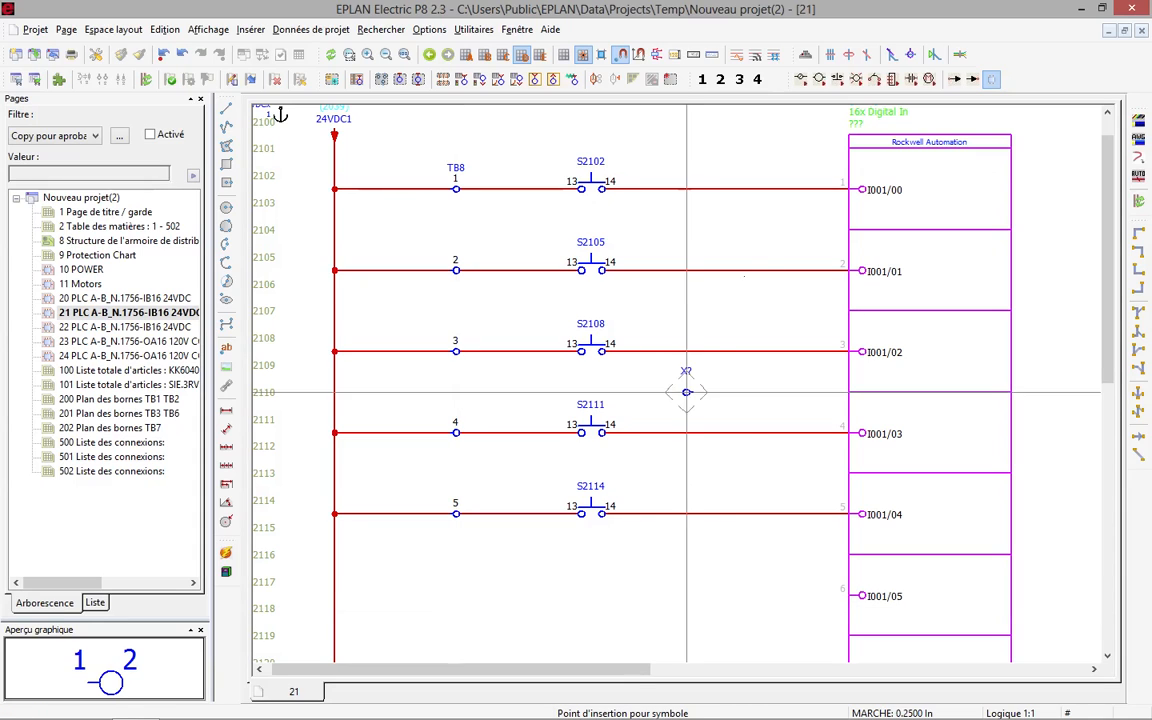
drag(738, 162, 740, 580)
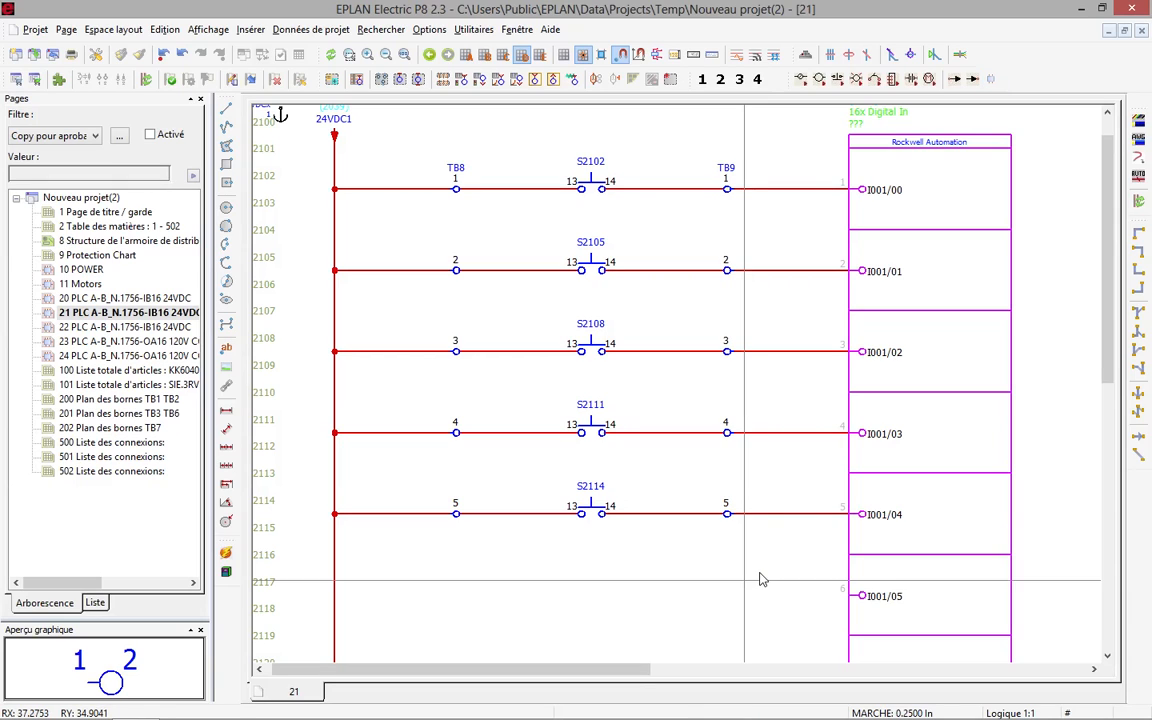
- Set the visible device tag of the first terminals before and after contact S2102 to TB2
click(459, 172)
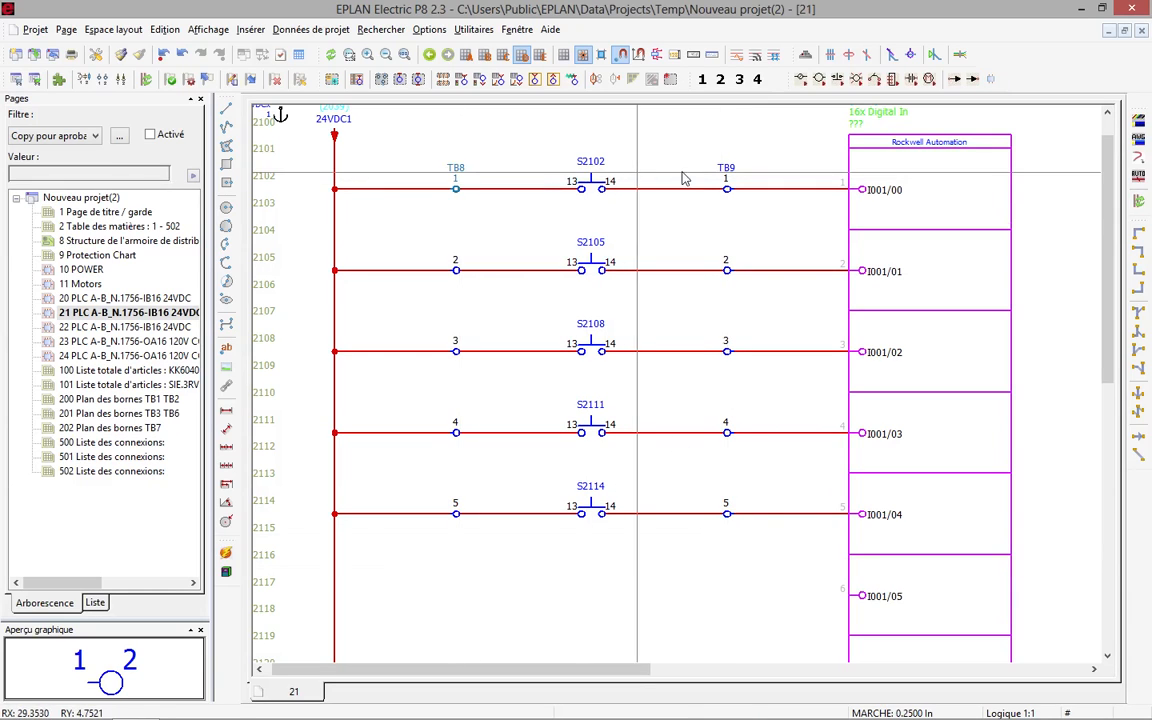
ctrl+click(726, 173)
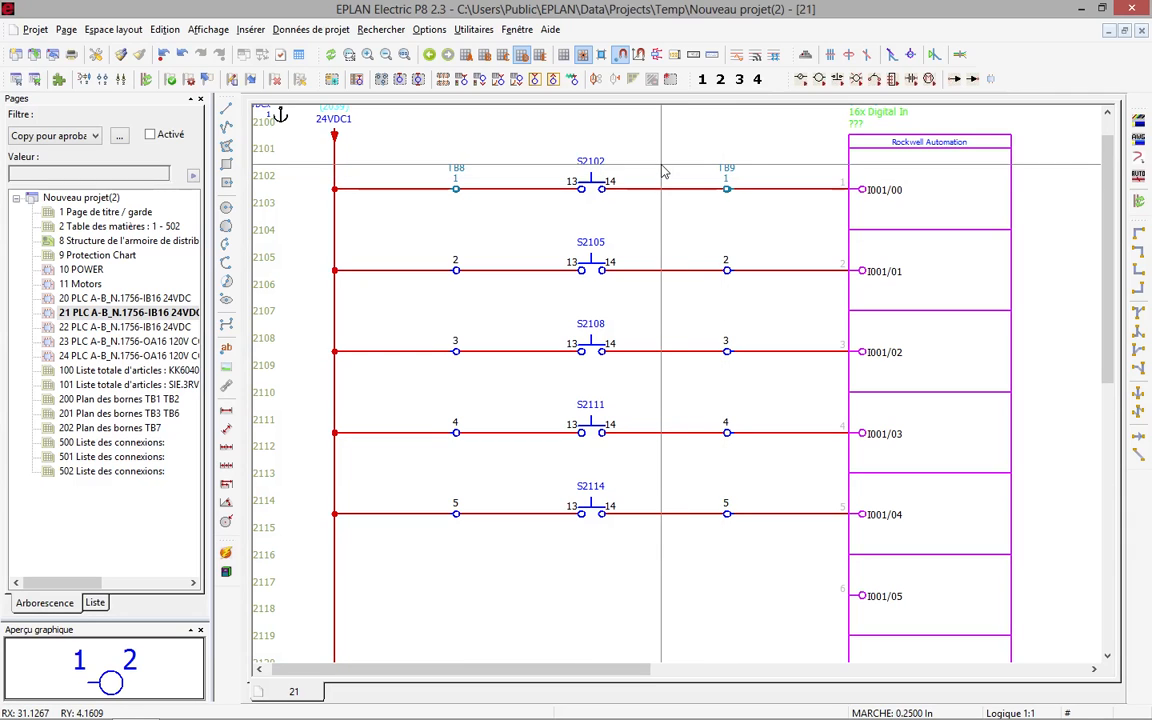
right_click(661, 172)
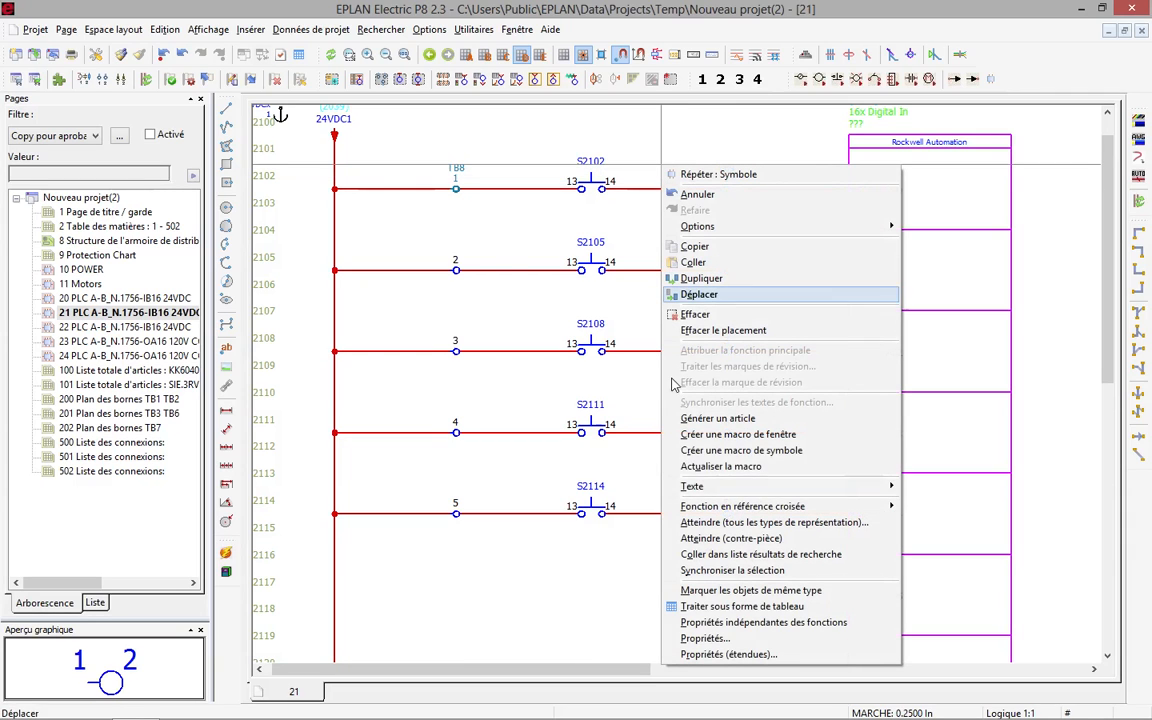
click(710, 637)
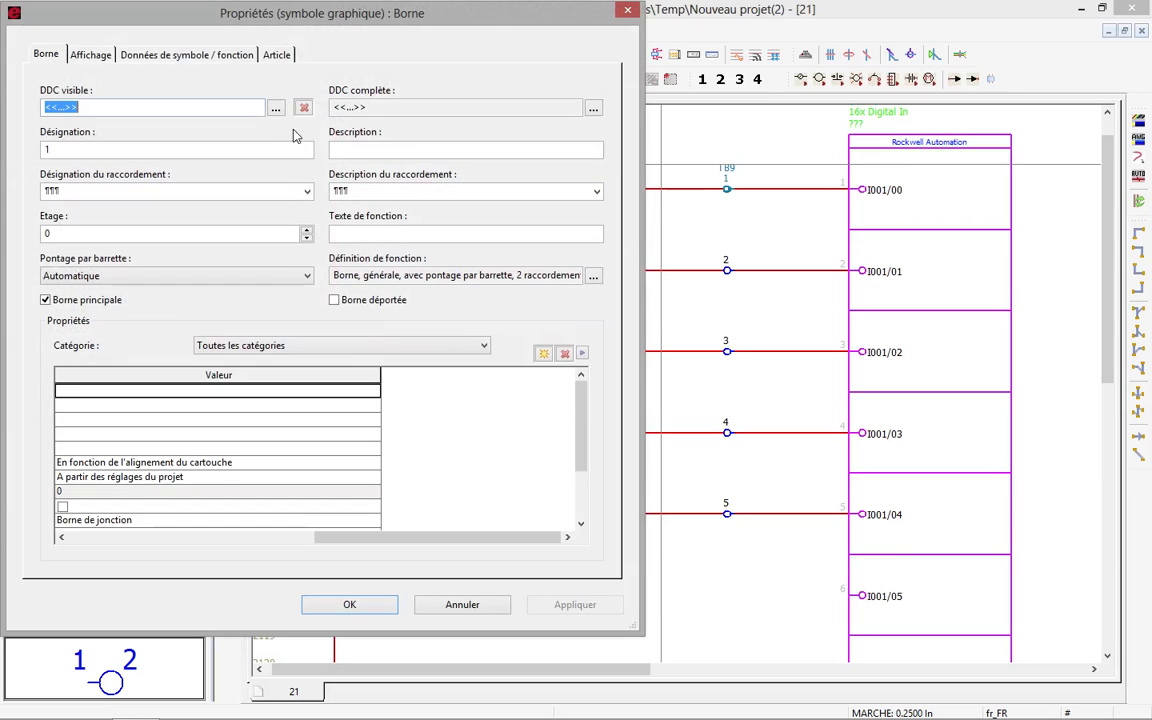
text(TB2)
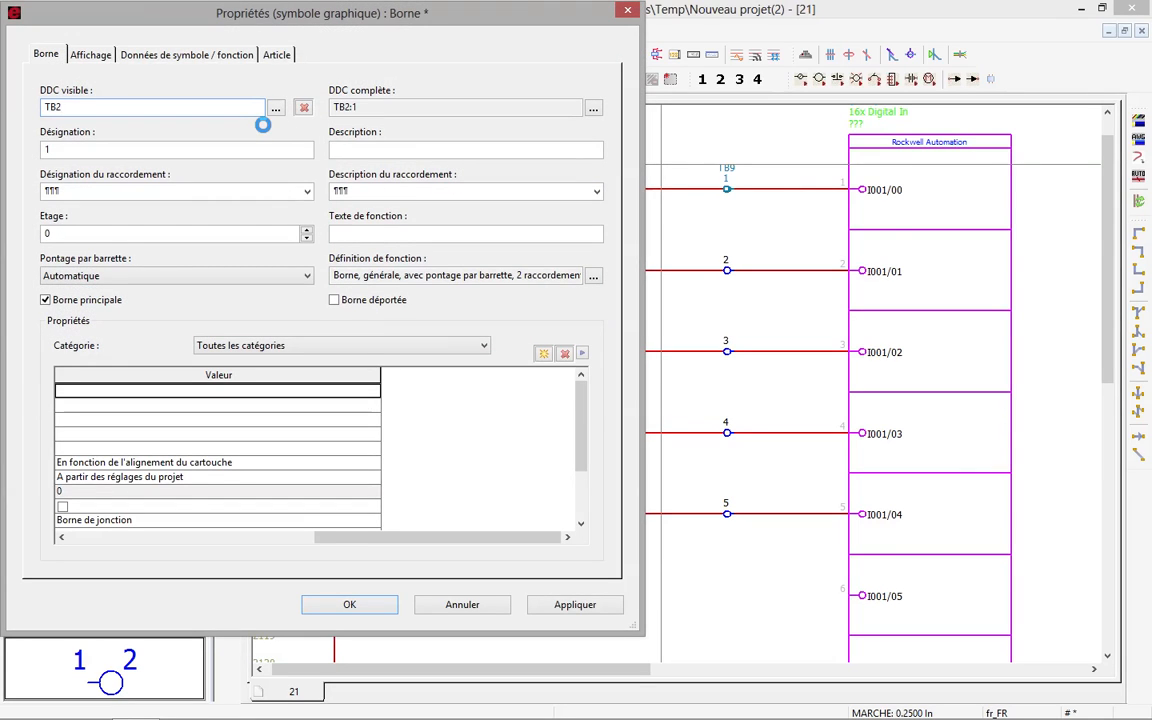
key(Return)
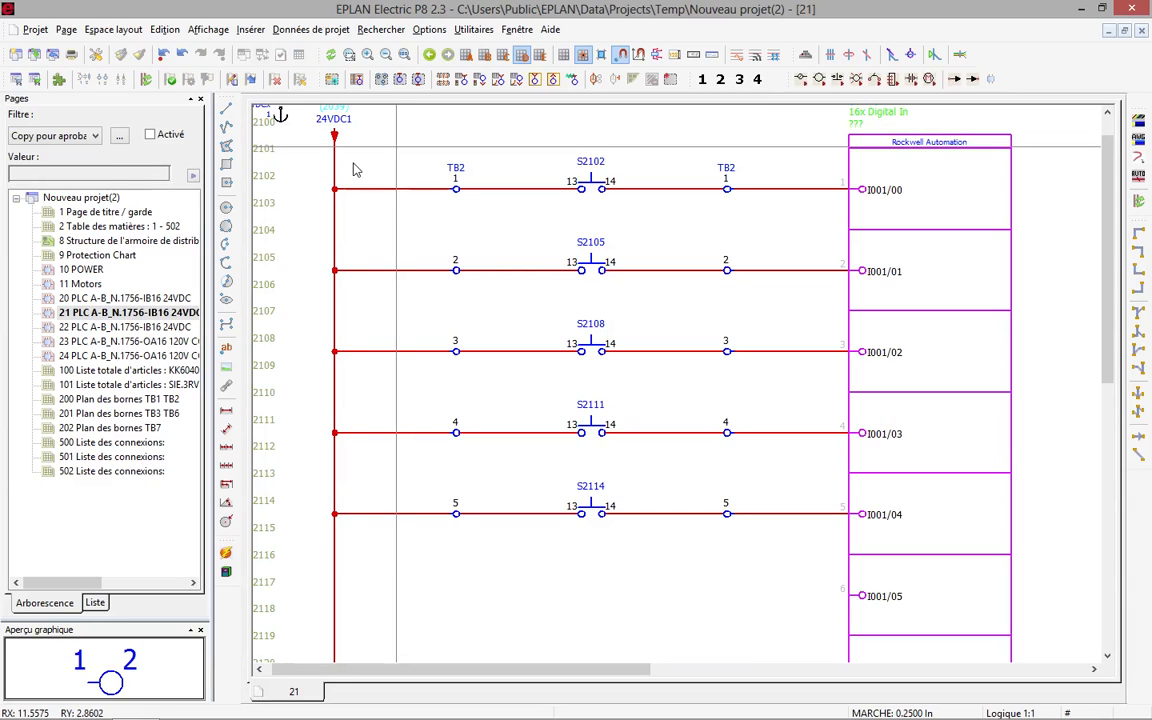
- Designate the connections of the entire project with the NFPA Standard settings
click(88, 199)
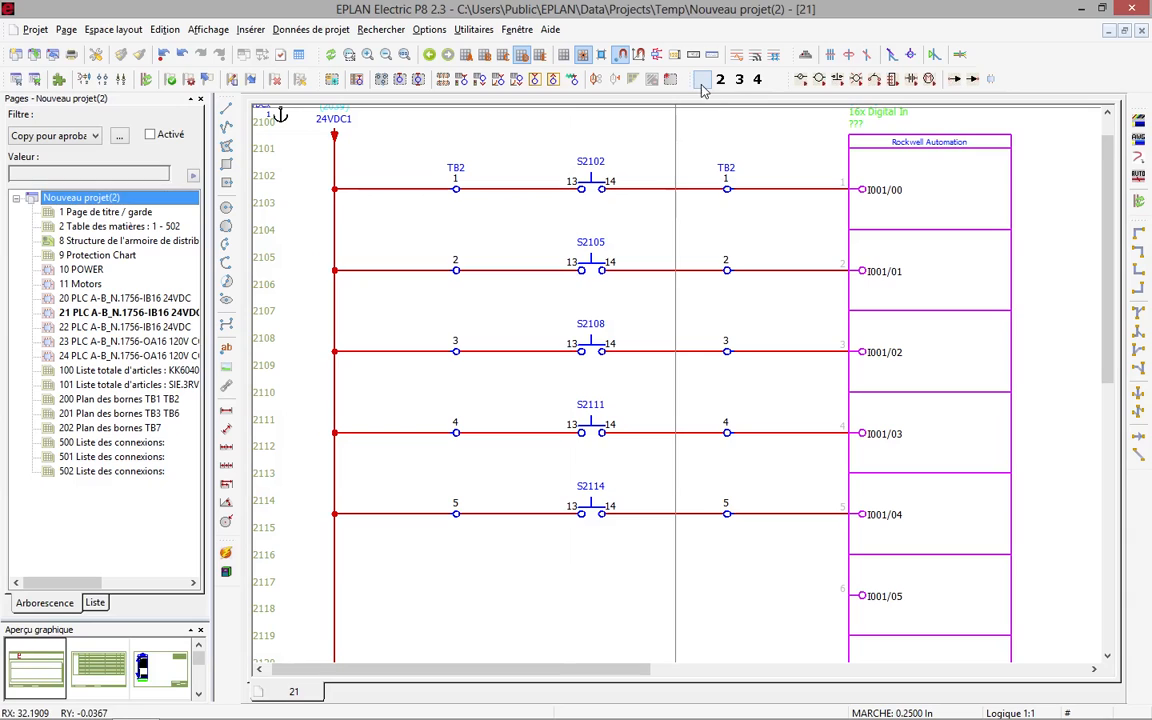
click(632, 78)
click(545, 310)
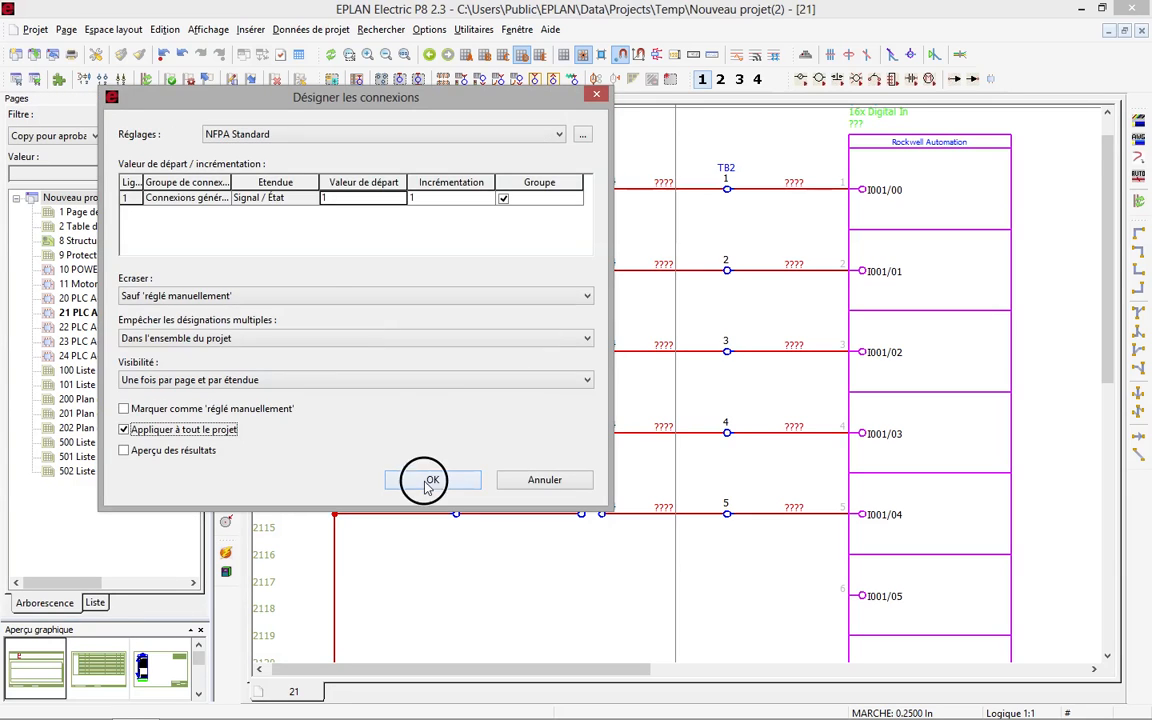
click(430, 479)
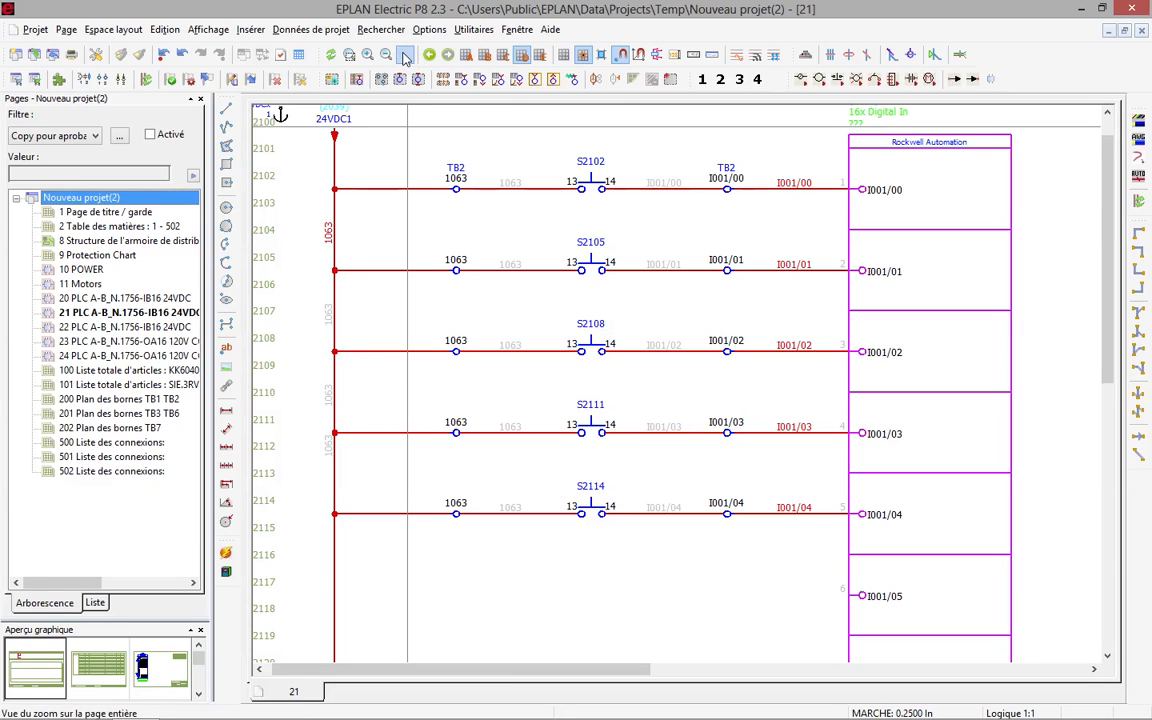
- Update the project's reports and open page 200, the terminal diagram of TB1 and TB2
click(367, 54)
double_click(154, 399)
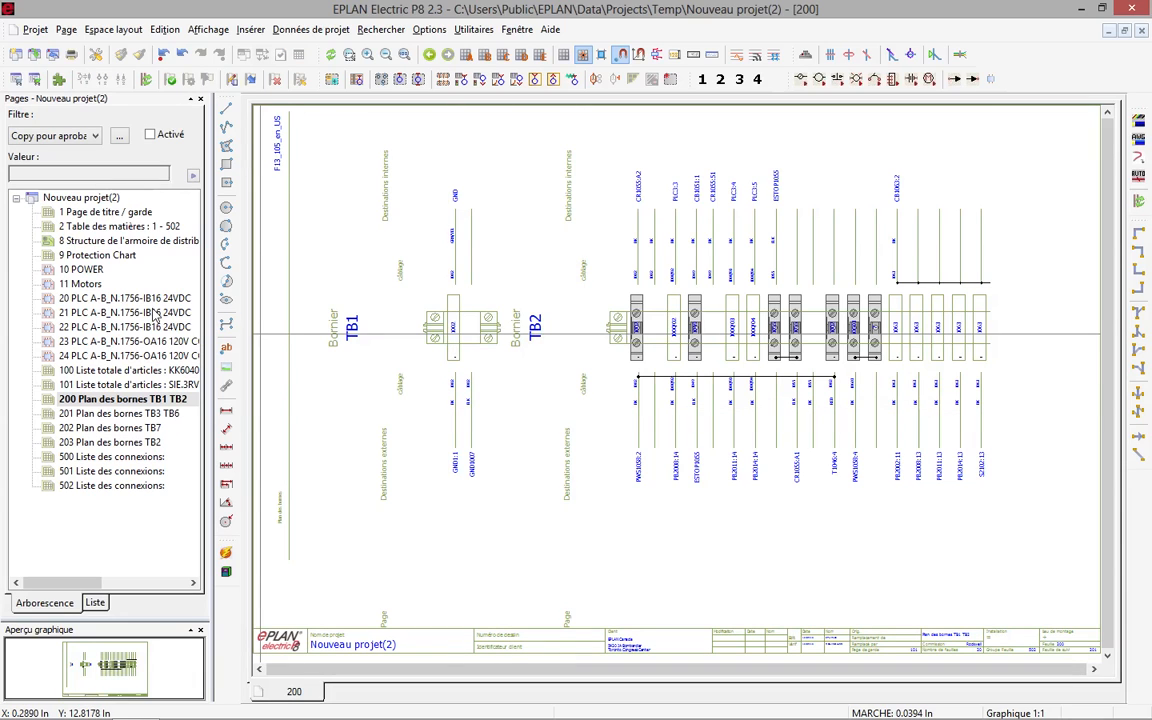
- Return to page 21 and open terminal strip TB2 for editing
click(148, 313)
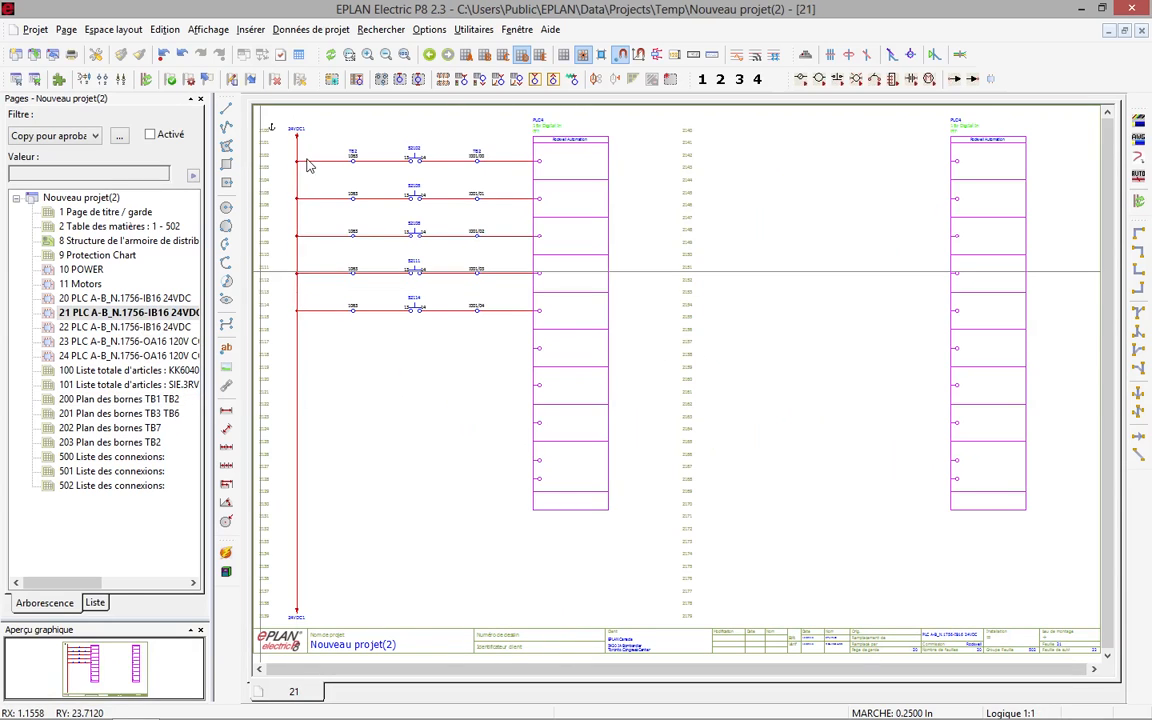
scroll(325, 150, up, 3)
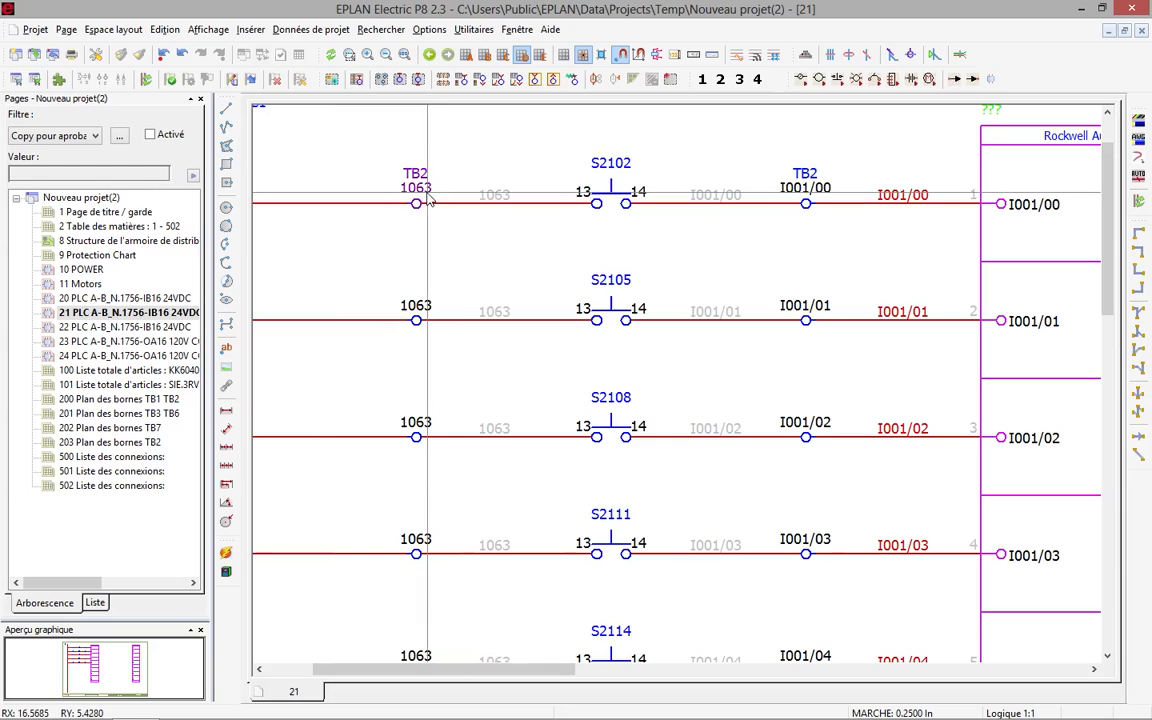
click(311, 29)
mouse_move(328, 104)
click(506, 117)
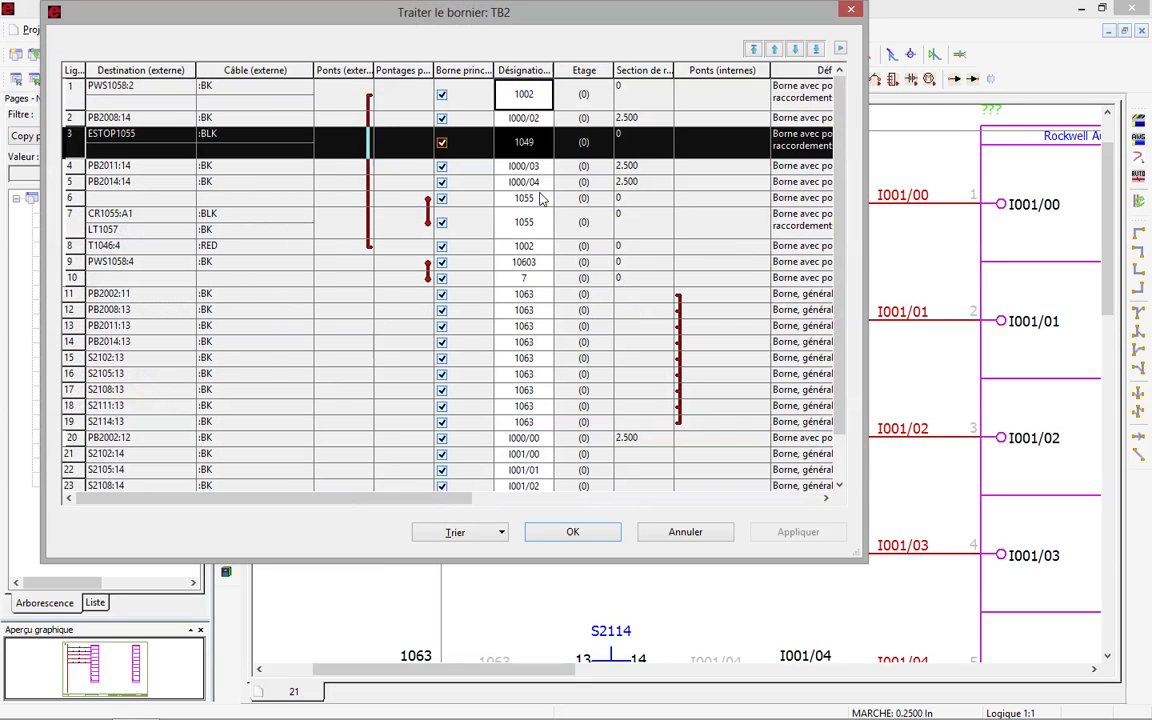
- Sort the terminals of strip TB2 first by Page par page, second by Par ponts, and apply the new order
click(478, 532)
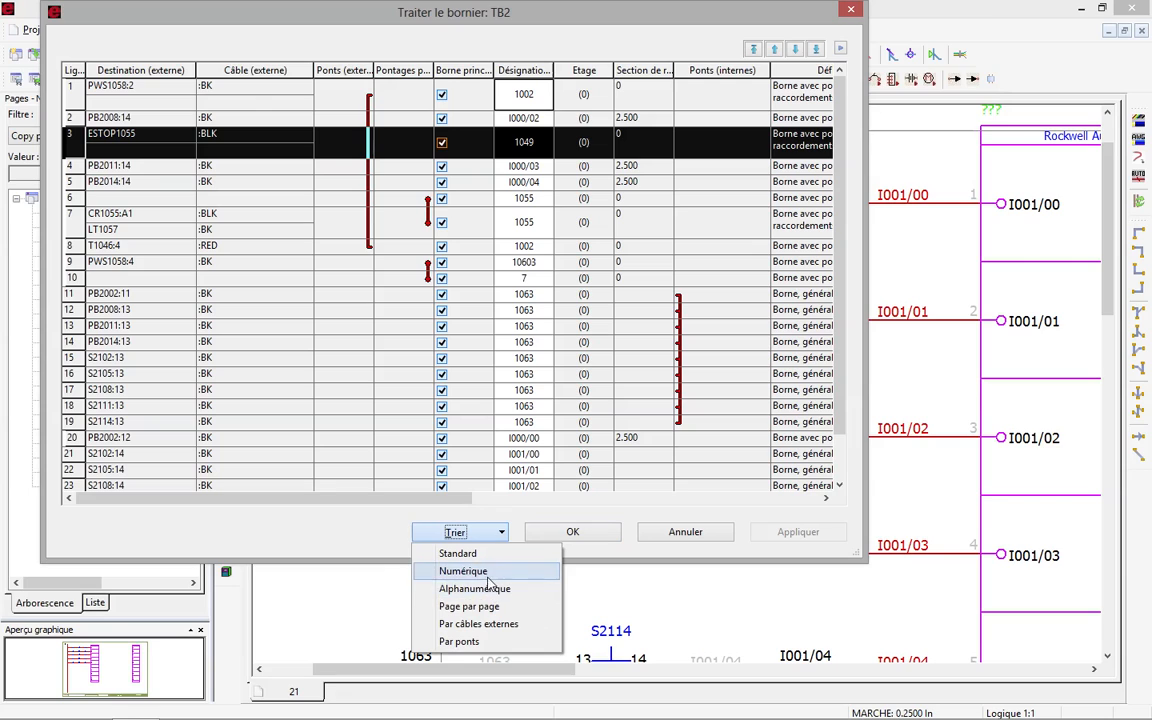
click(469, 606)
click(486, 533)
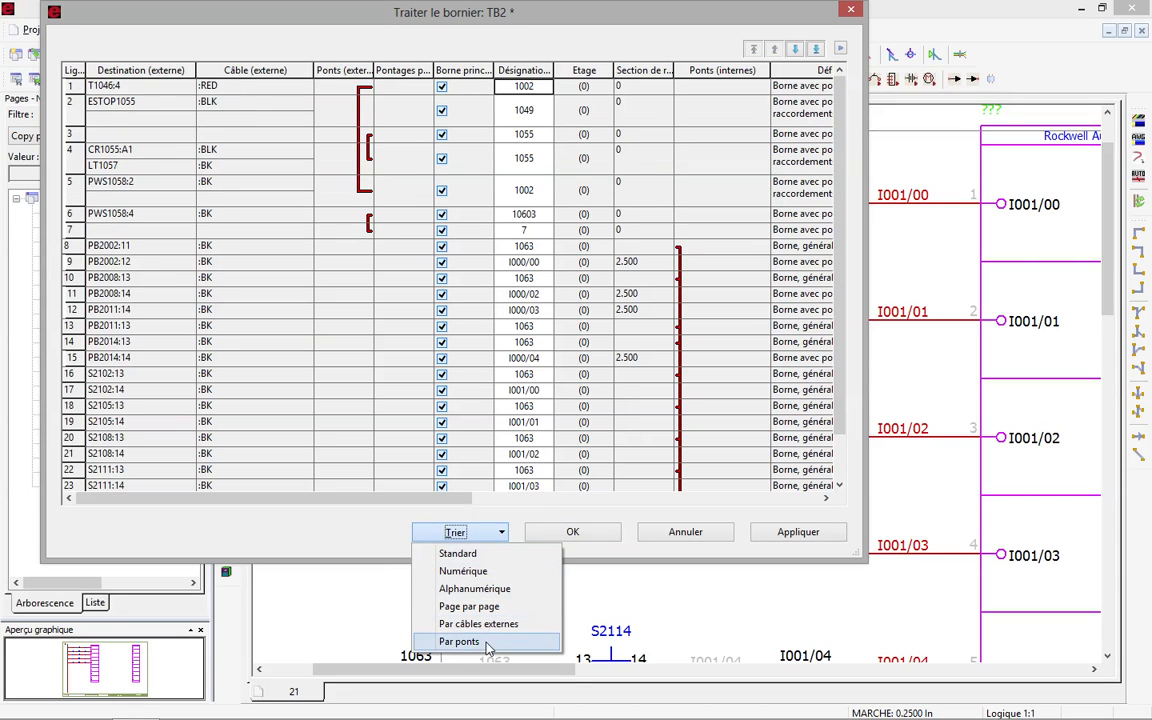
click(486, 642)
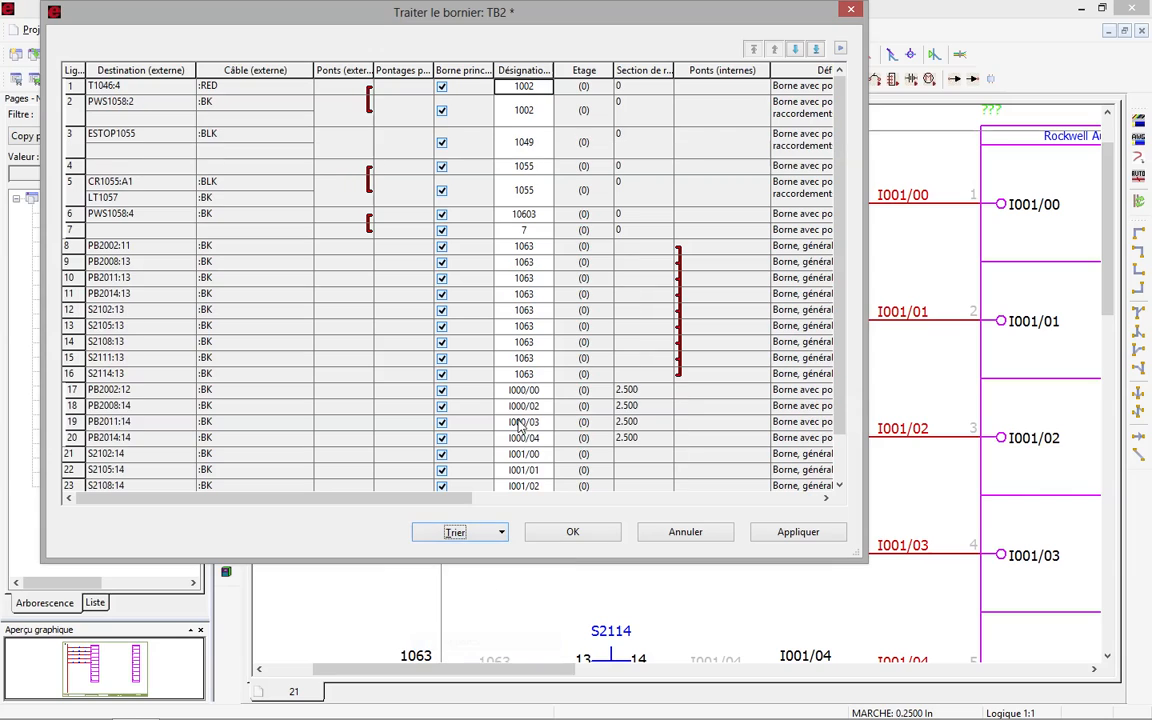
click(773, 533)
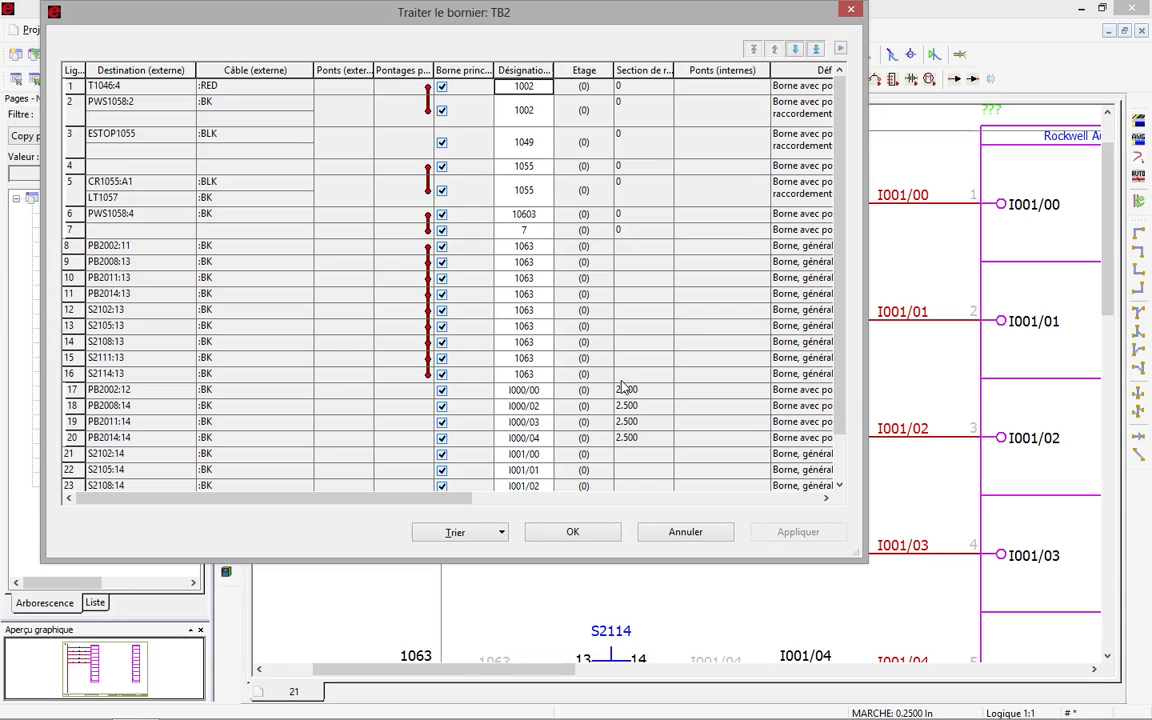
- Check the bridged 1063 terminals of strip TB2 and close the terminal strip editor, accepting the sorted order
scroll(650, 352, down, 1)
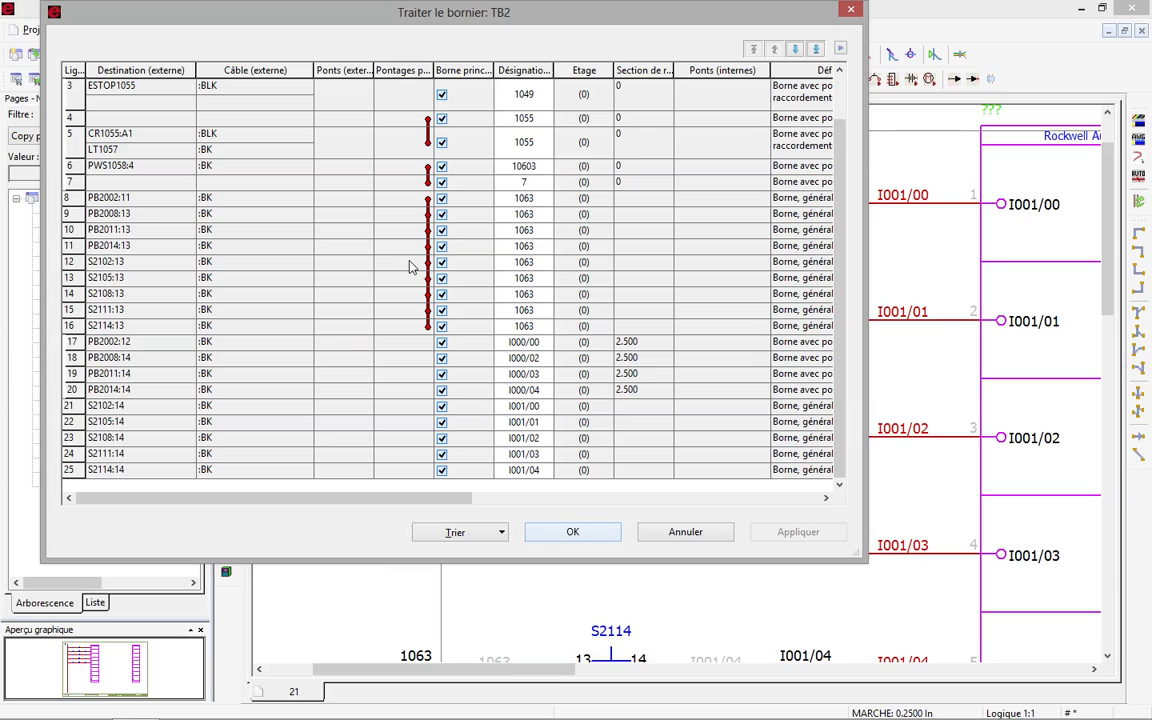
drag(405, 202, 398, 336)
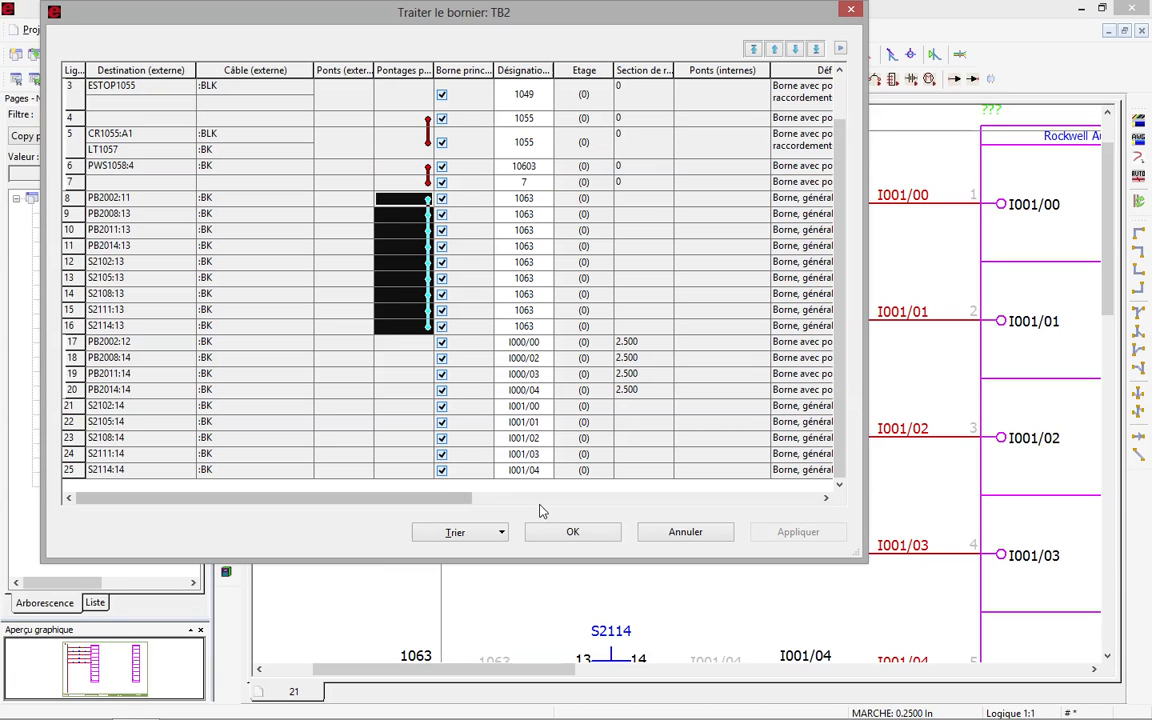
click(601, 533)
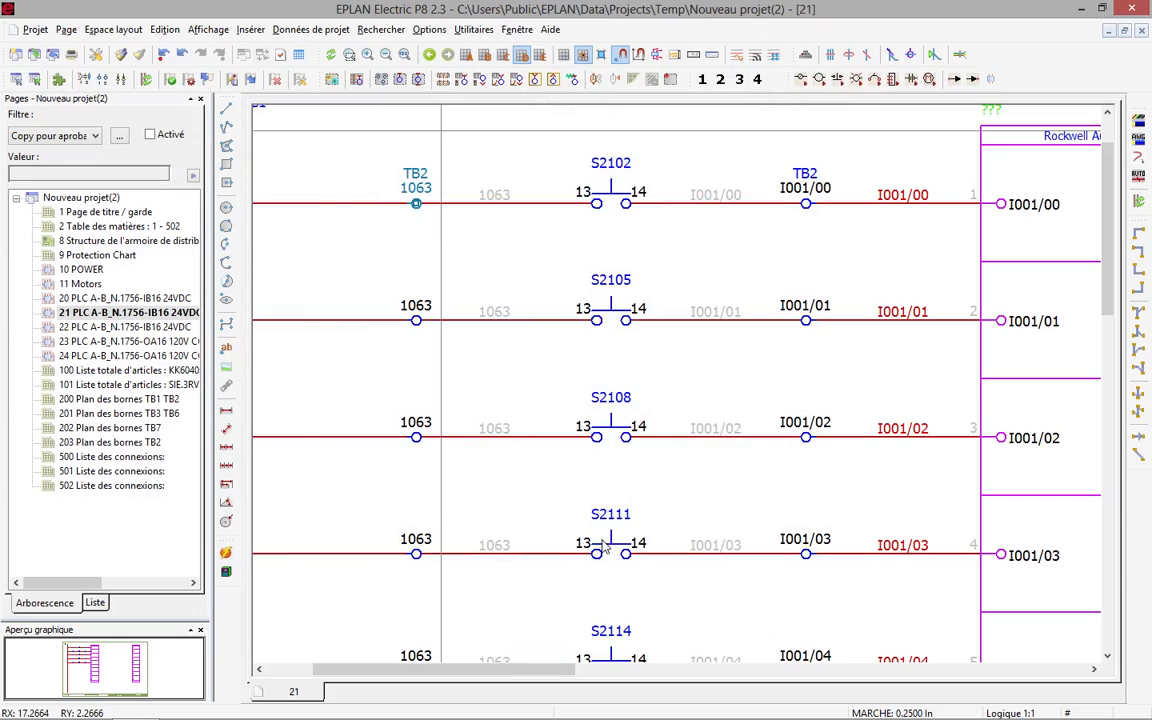
- Open page 200 and examine the TB2 terminal diagram closely, including the bridged 1063 terminals
click(155, 398)
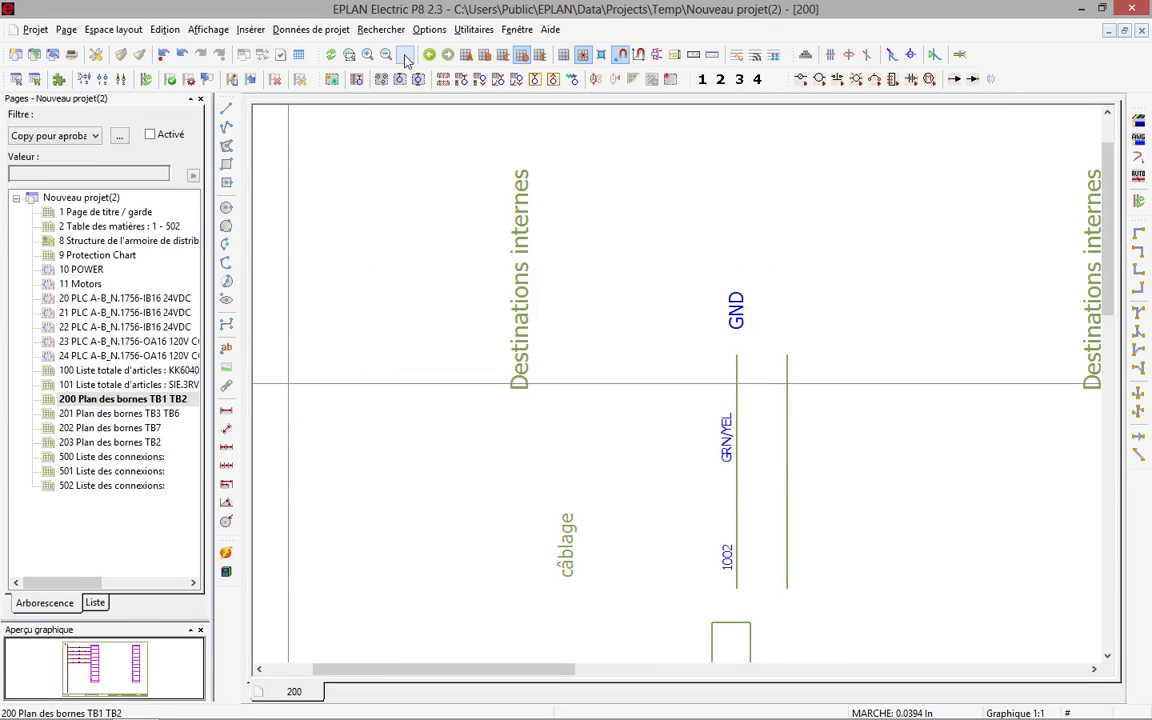
click(404, 55)
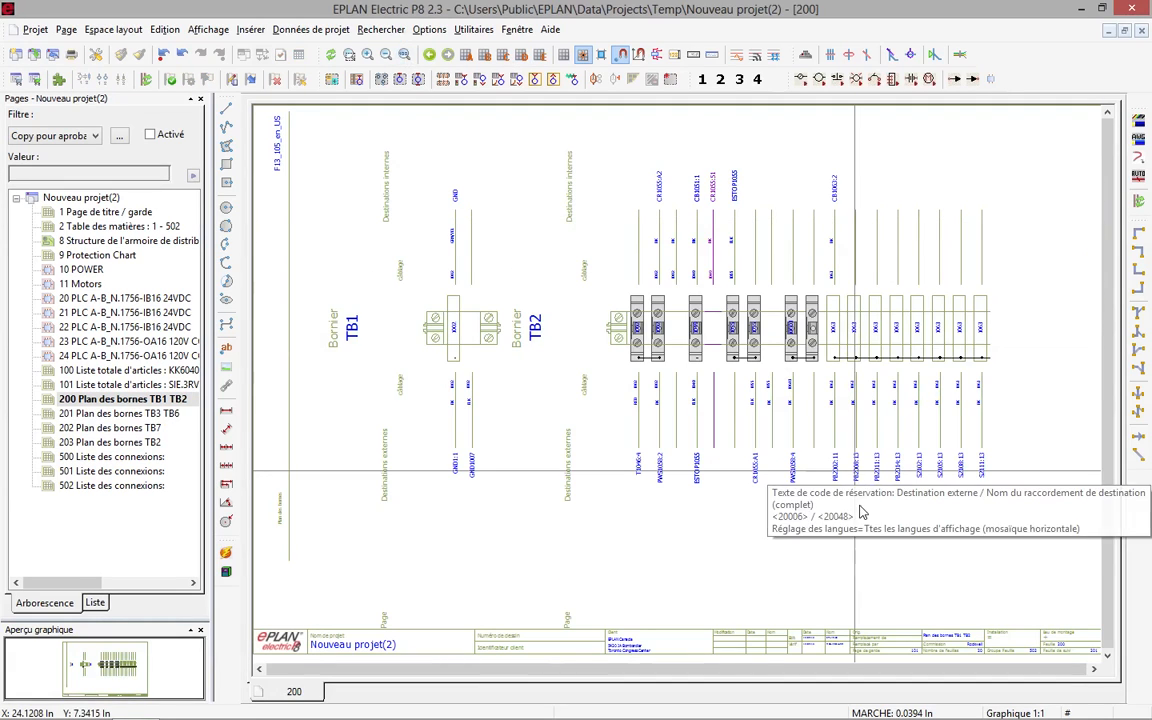
key(z)
click(605, 167)
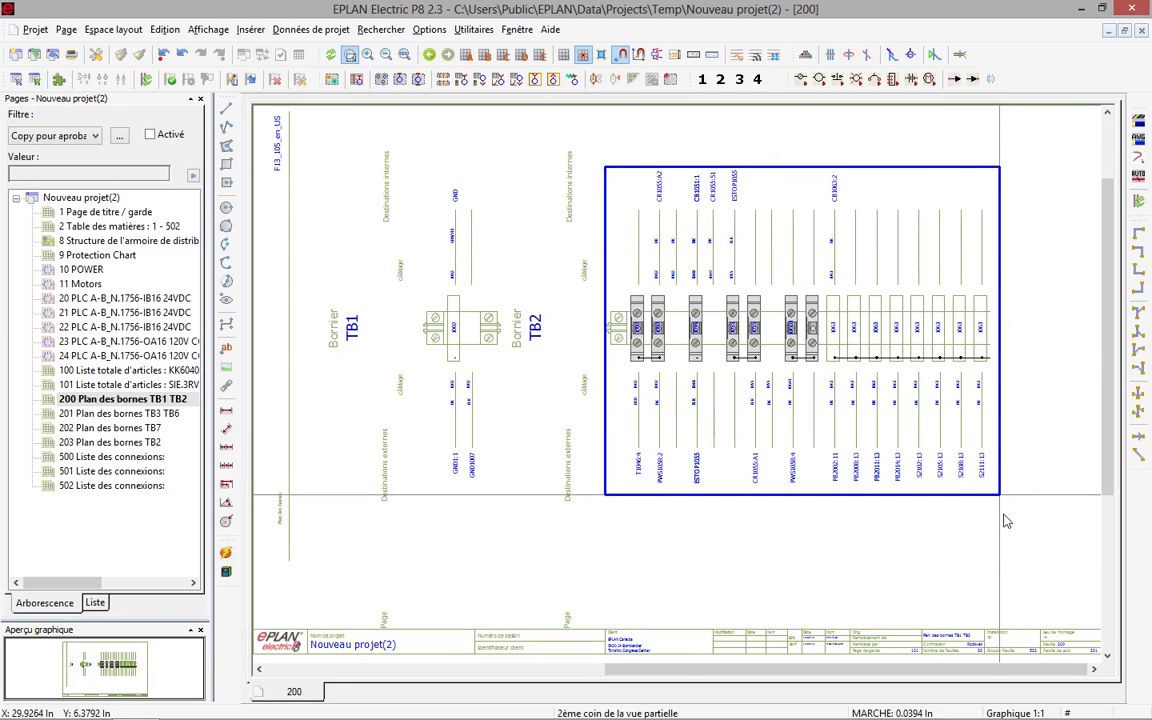
click(999, 583)
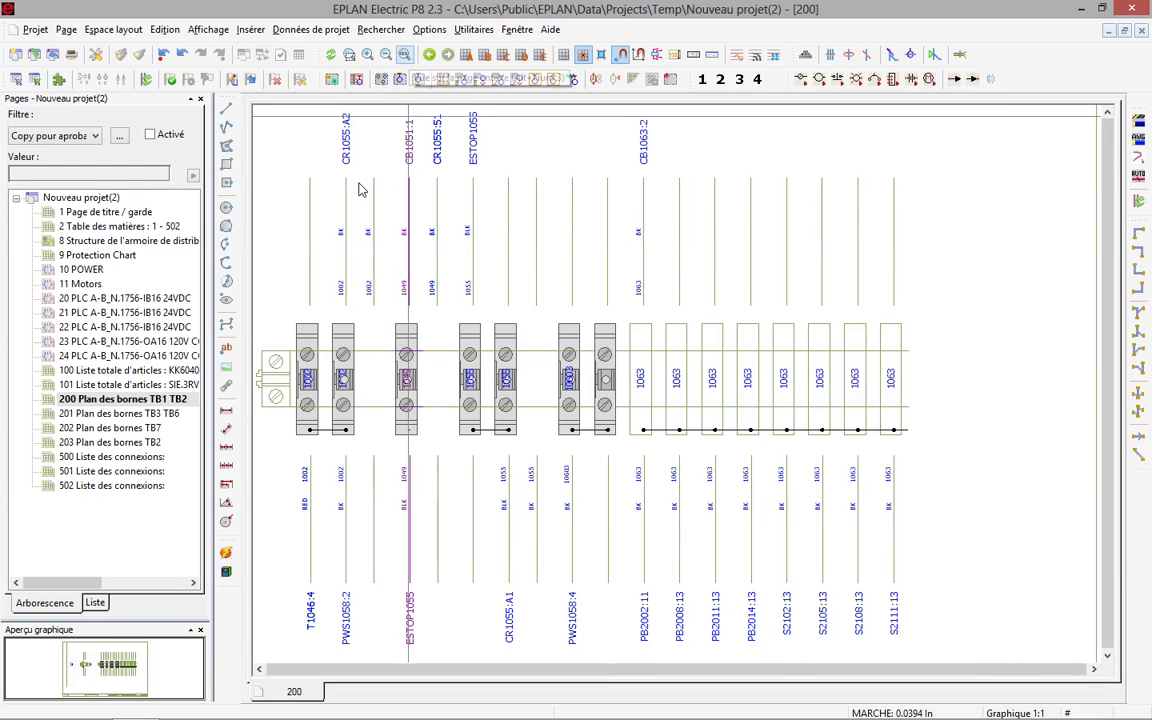
scroll(360, 190, down, 3)
- Examine the terminal diagrams on pages 201 and 203, the connection list on page 500 and the total parts list on page 100
click(160, 413)
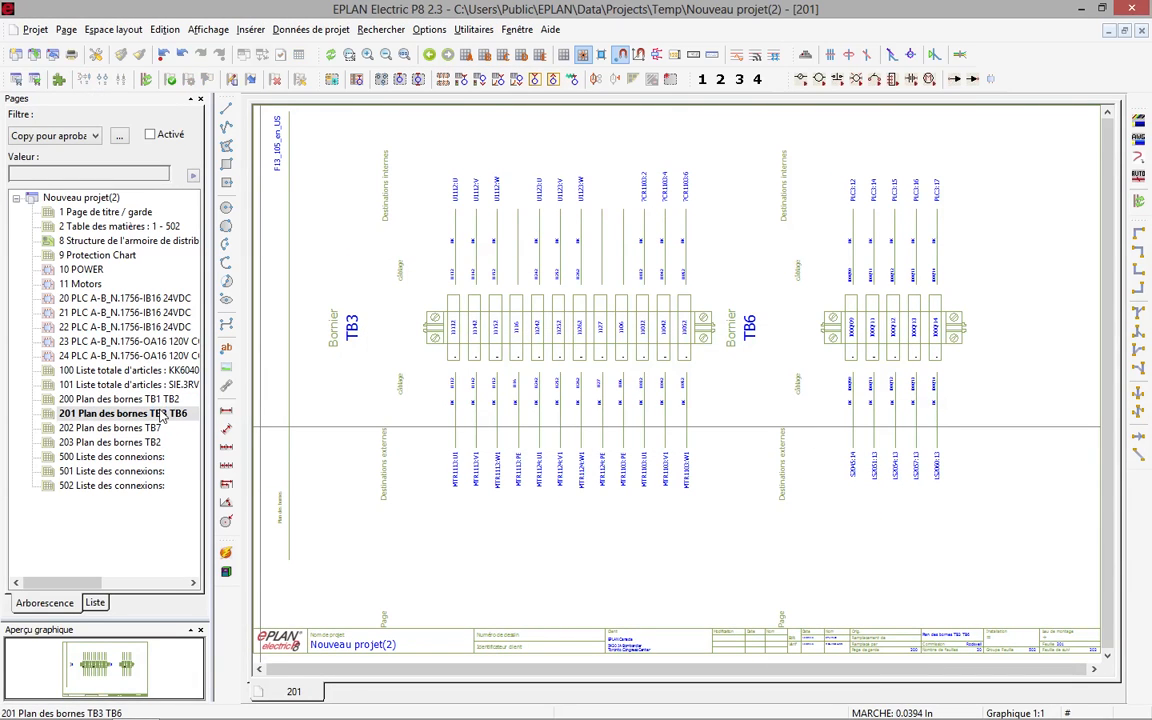
click(158, 442)
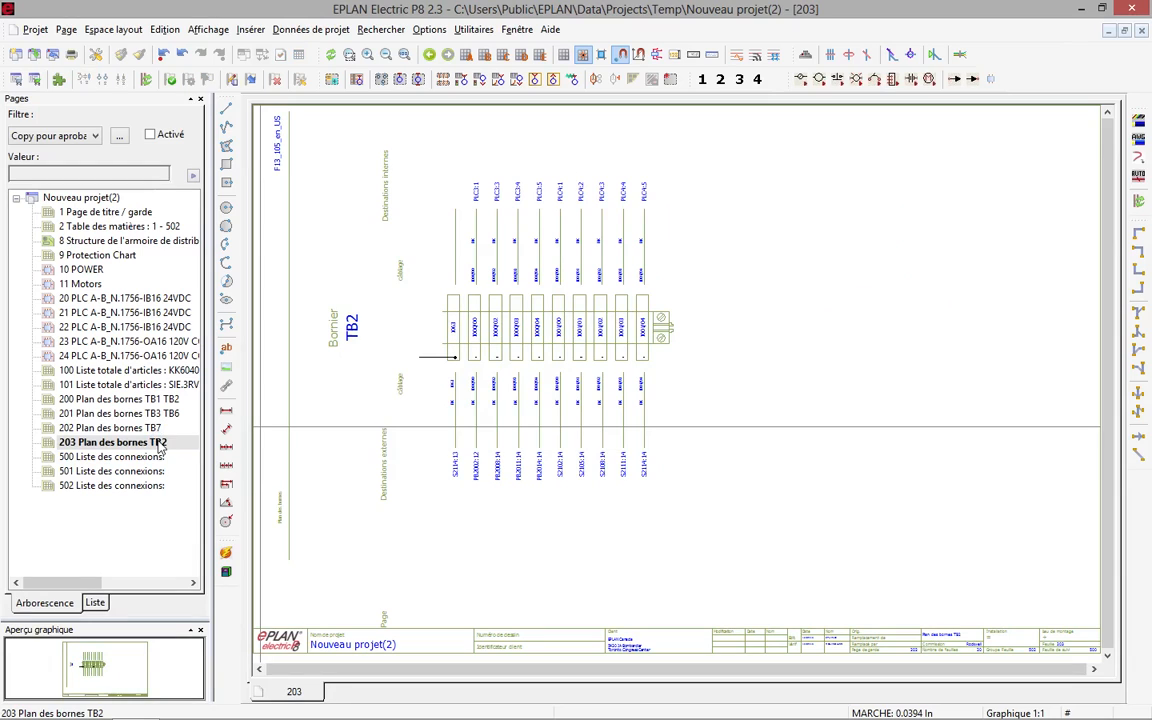
click(155, 457)
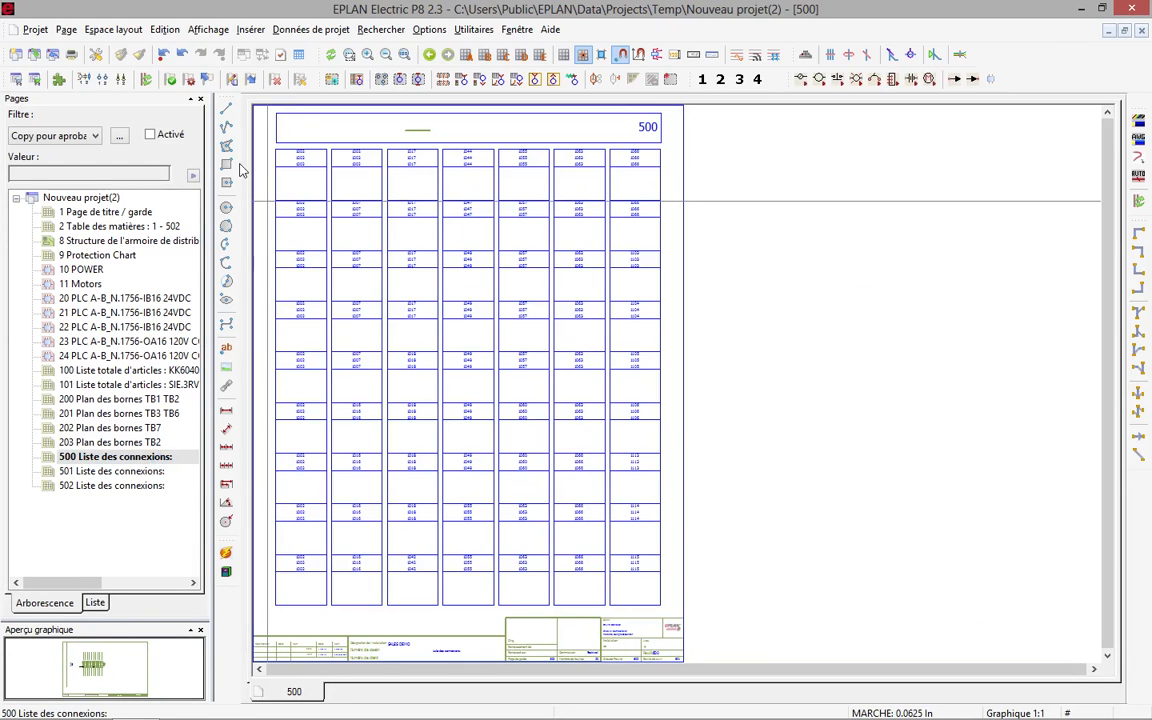
scroll(266, 142, up, 2)
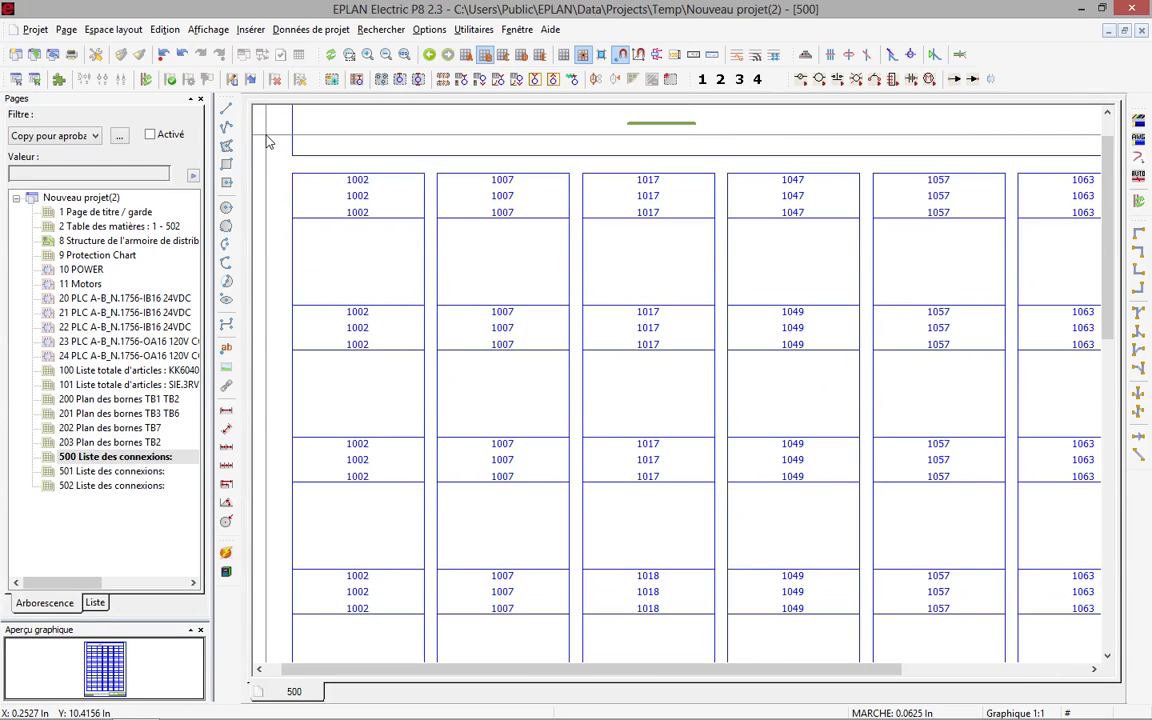
scroll(266, 142, down, 1)
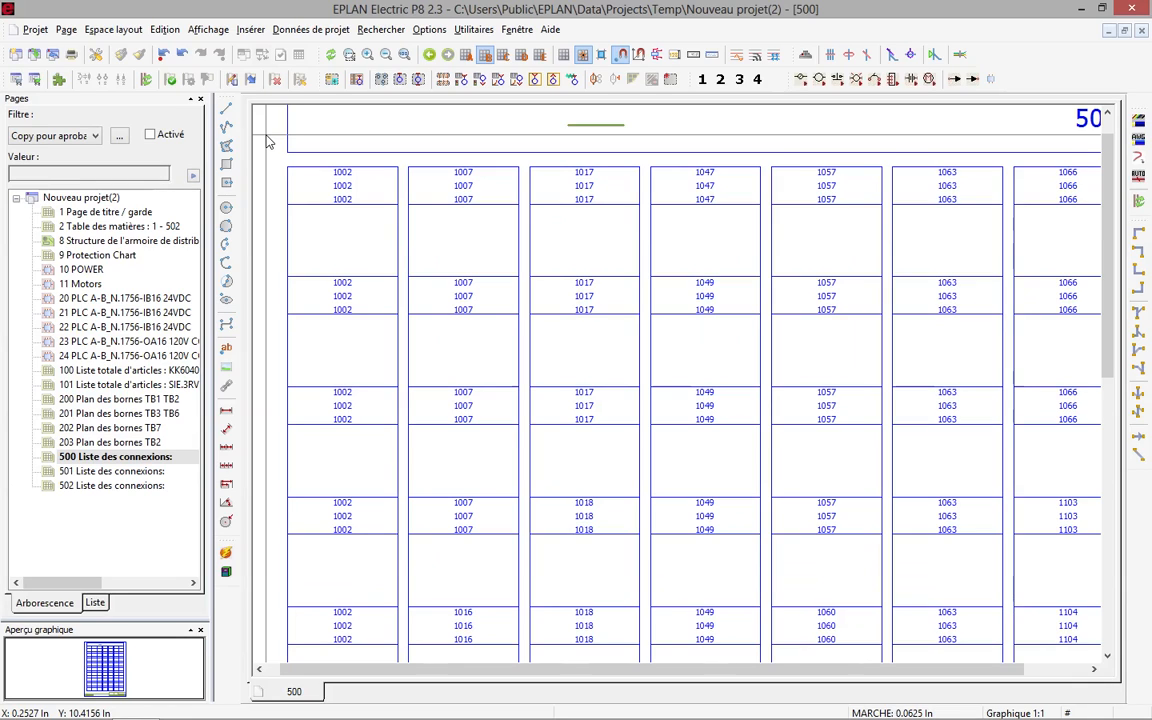
click(140, 370)
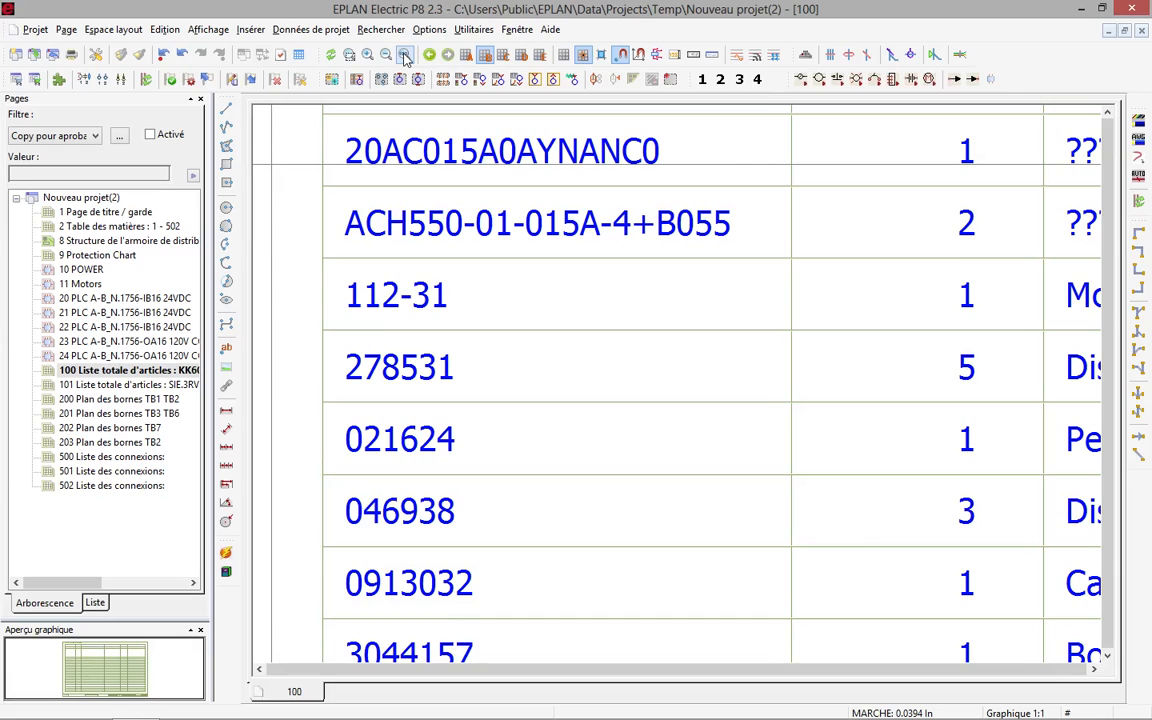
click(405, 56)
- Export the whole project's device labels with the SD_DeviceTags settings, overwriting DeviceTags.txt and launching its application
click(116, 200)
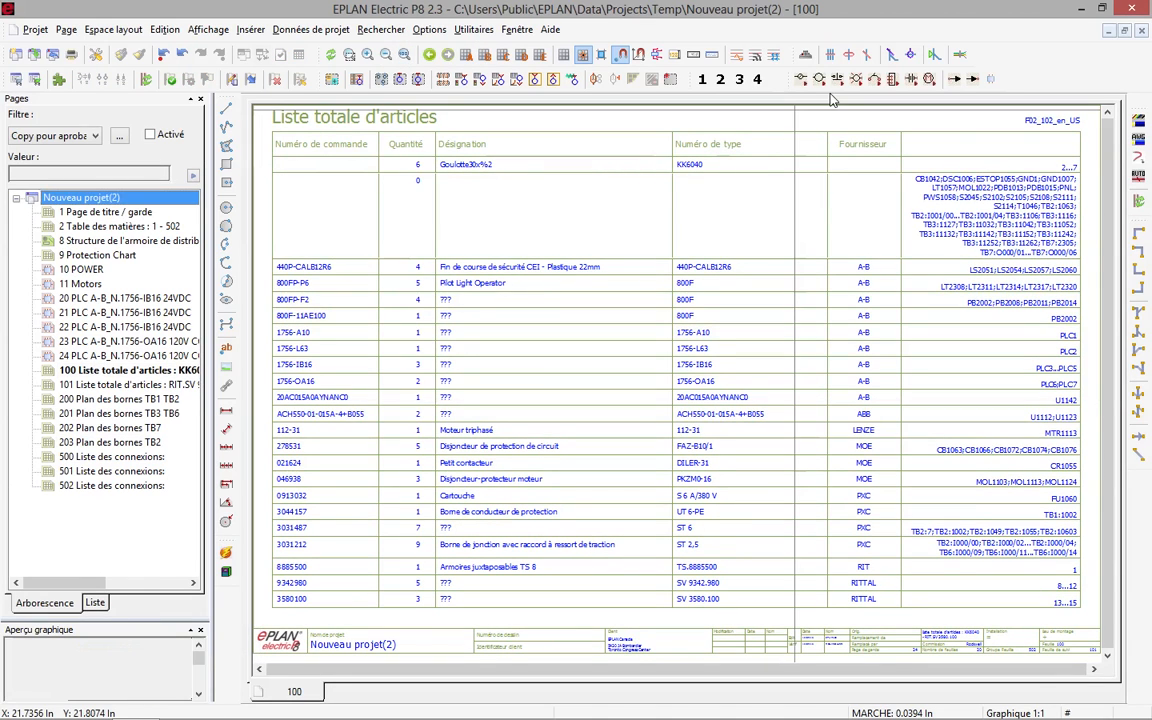
click(757, 79)
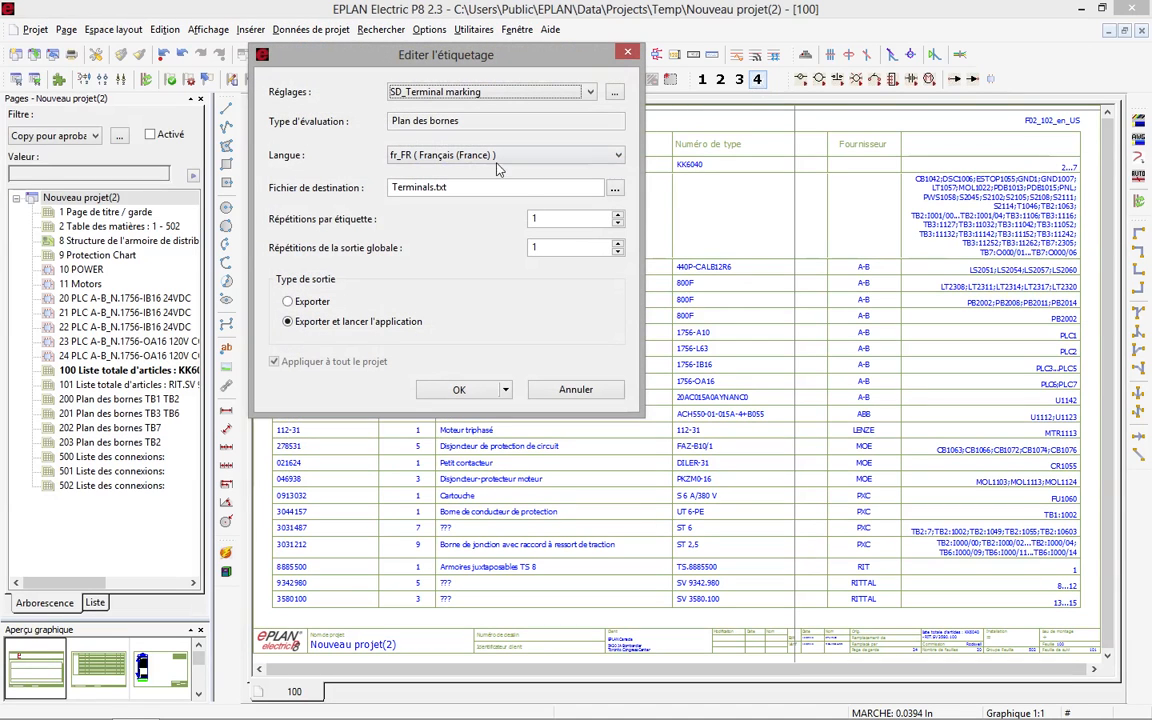
click(401, 88)
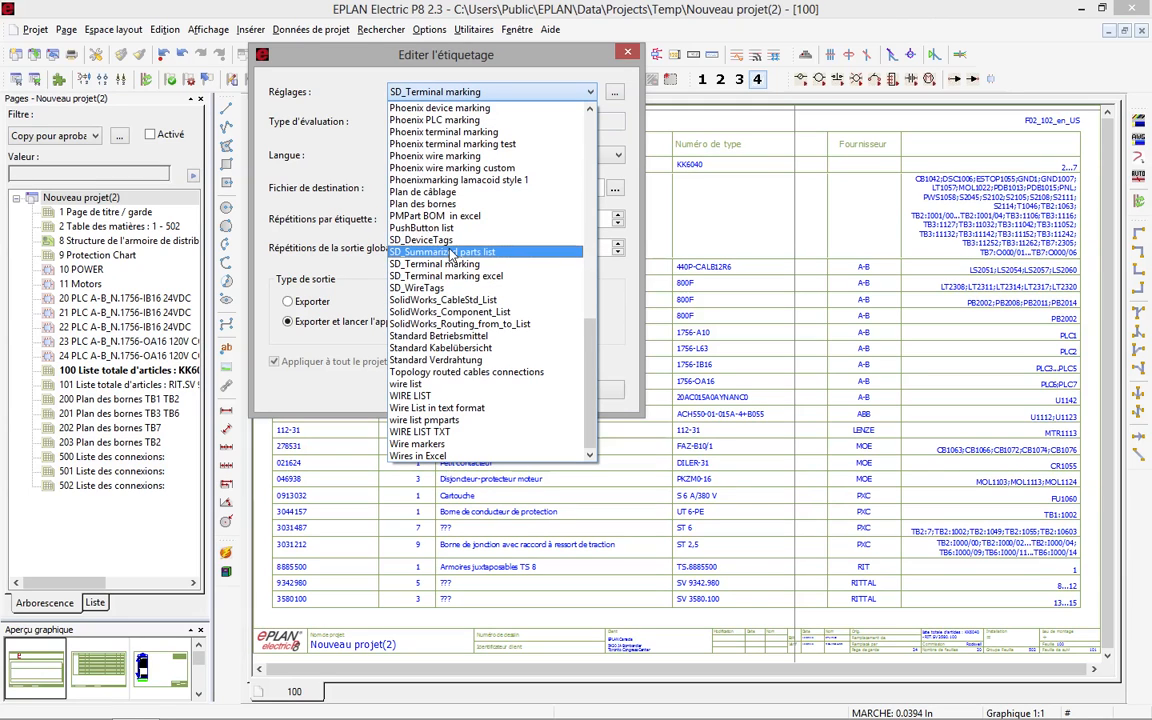
click(430, 240)
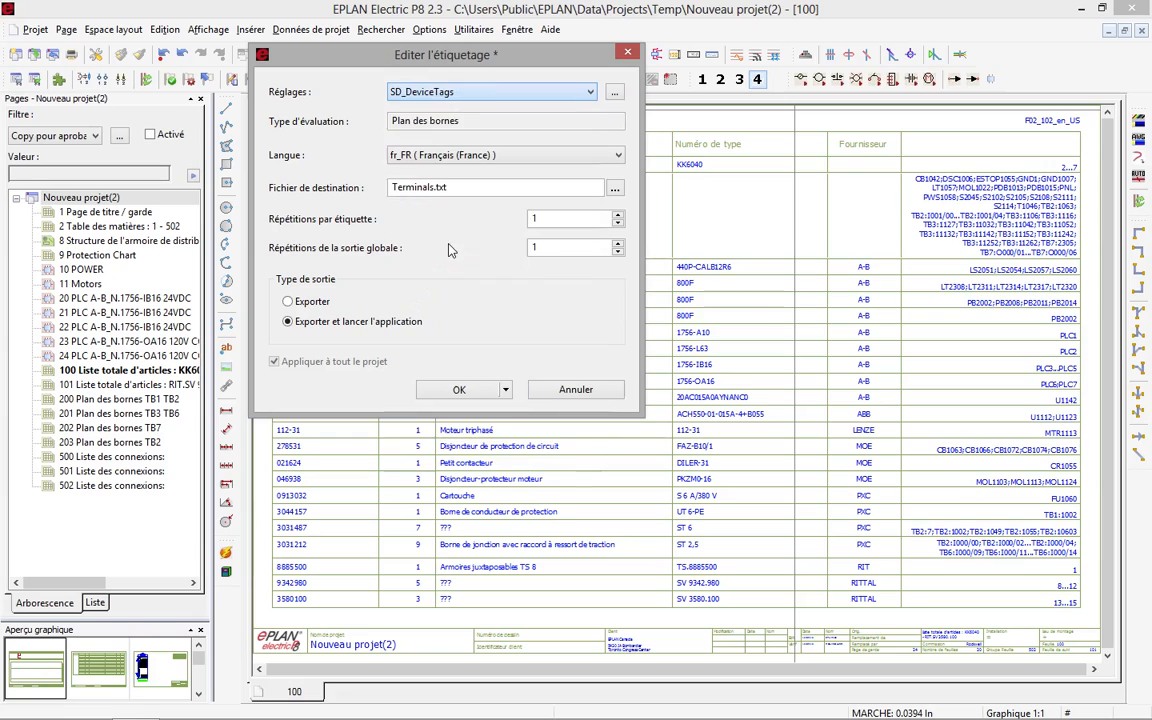
click(480, 396)
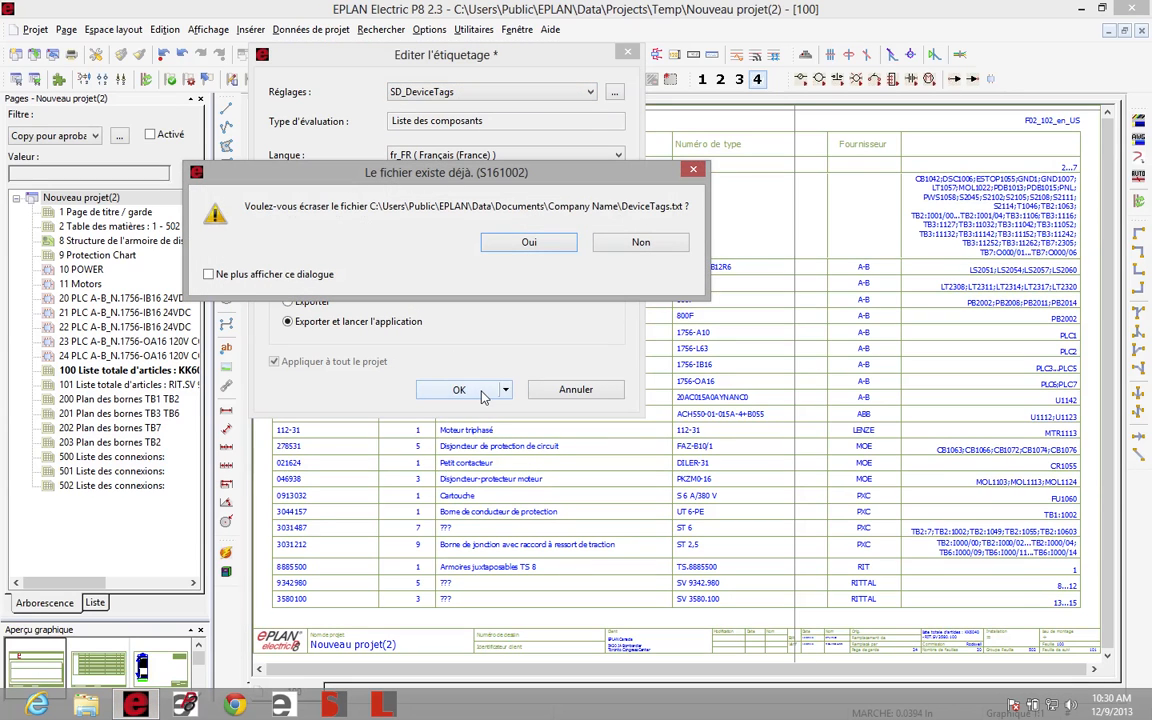
click(539, 248)
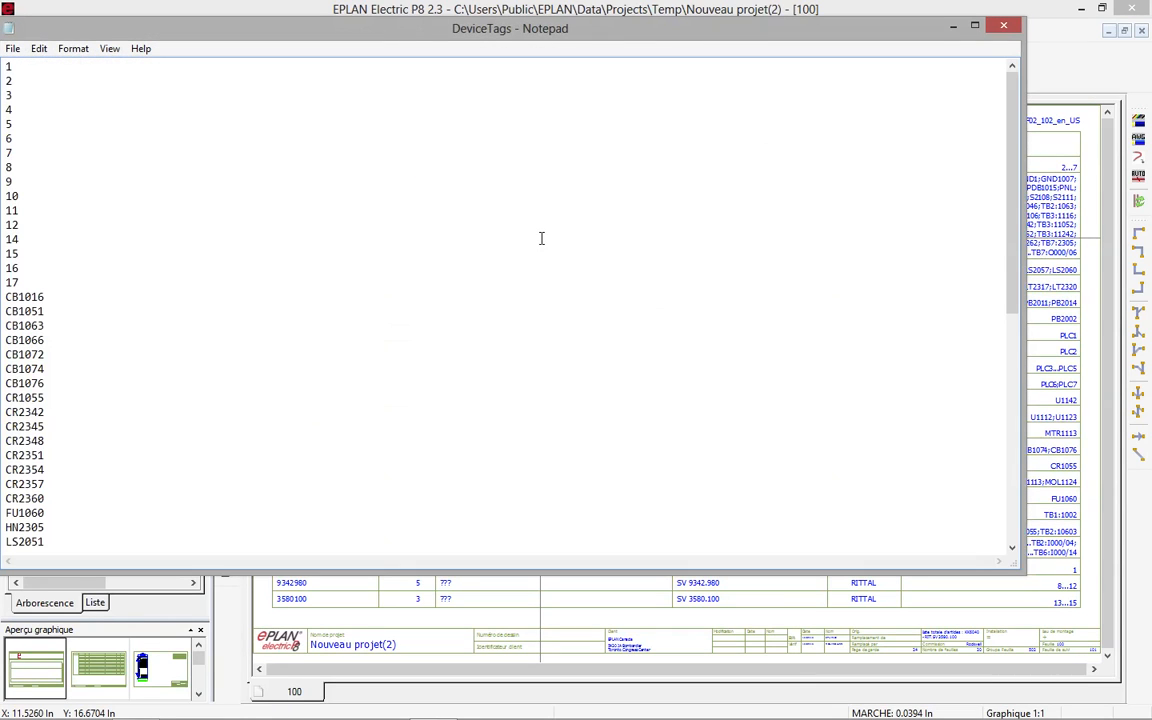
- Read through the exported device tag list in DeviceTags.txt and close the file
scroll(381, 312, down, 11)
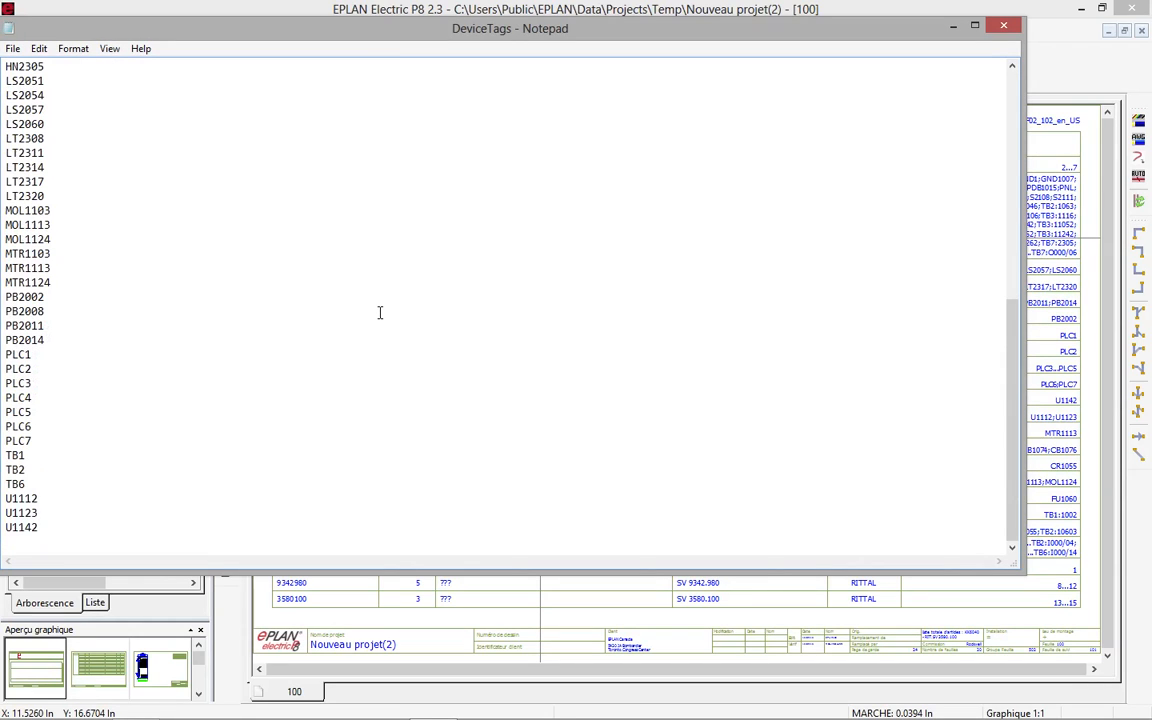
scroll(367, 310, up, 8)
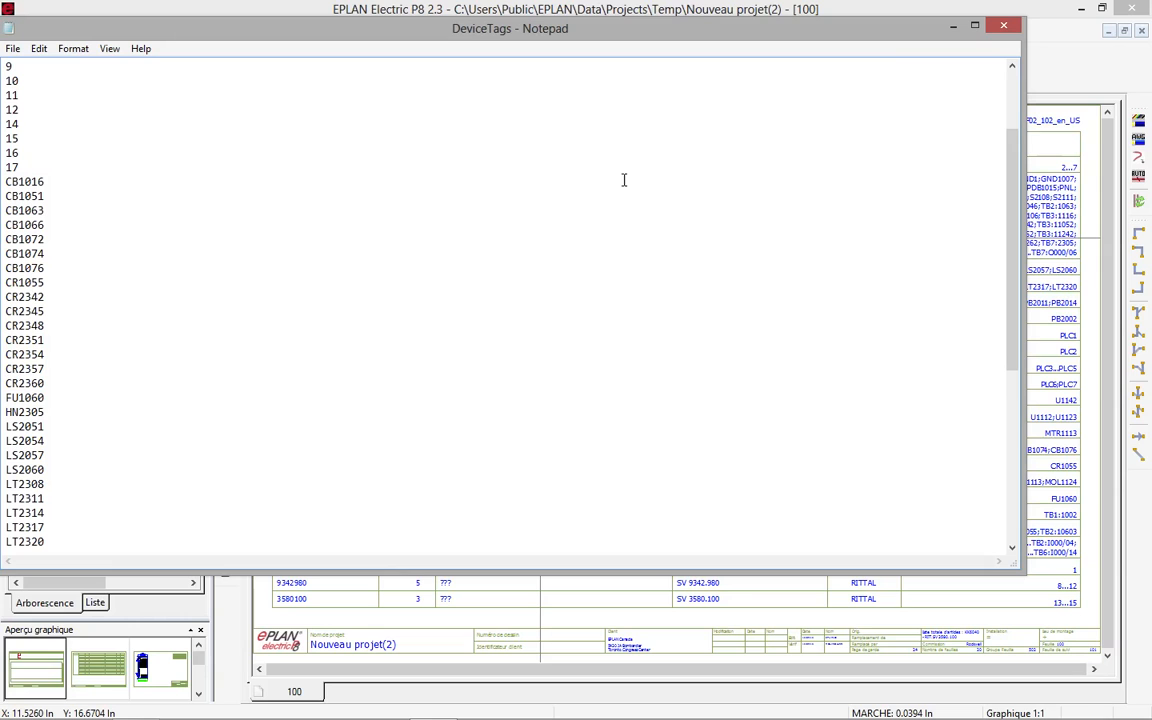
click(1003, 27)
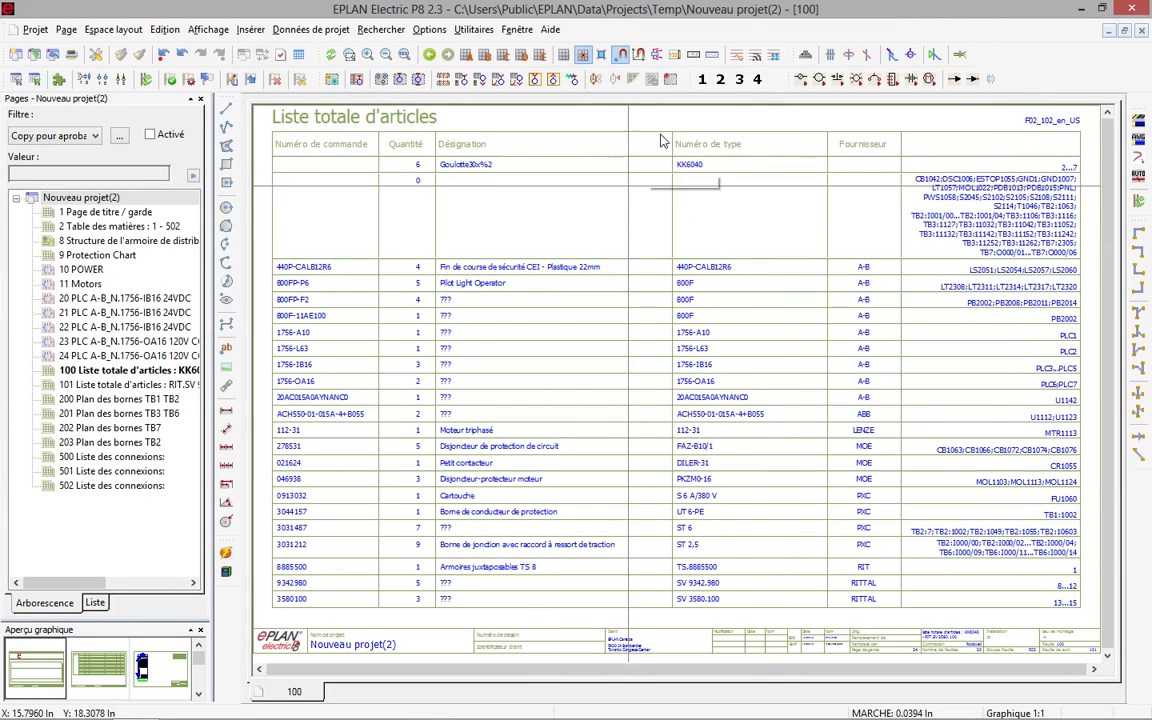
- Export the whole project's wire labels with the SD_WireTags settings, overwriting WireTags.txt and launching its application
click(757, 82)
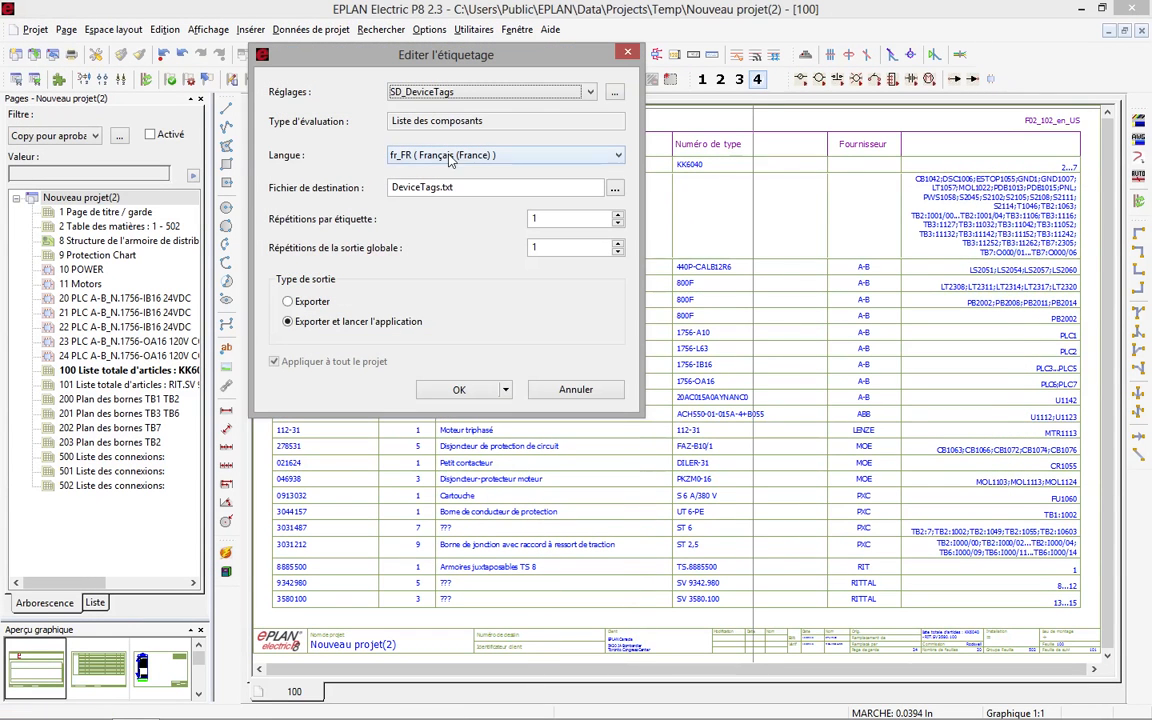
click(446, 93)
scroll(446, 250, up, 4)
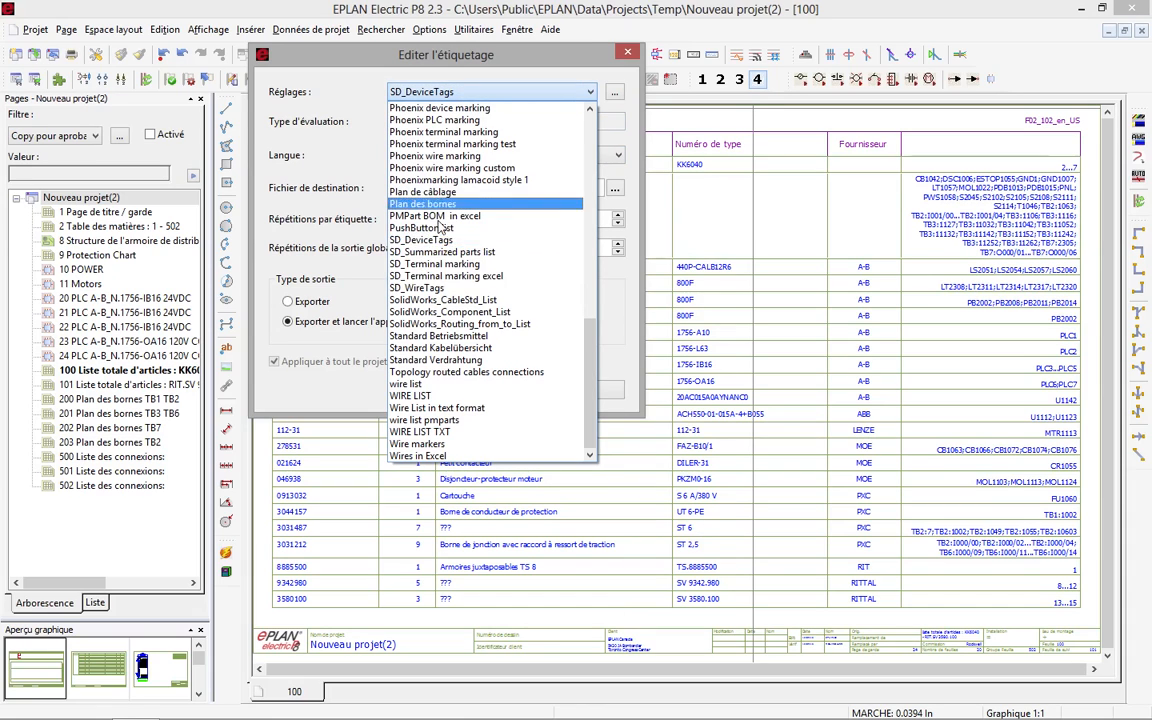
click(430, 288)
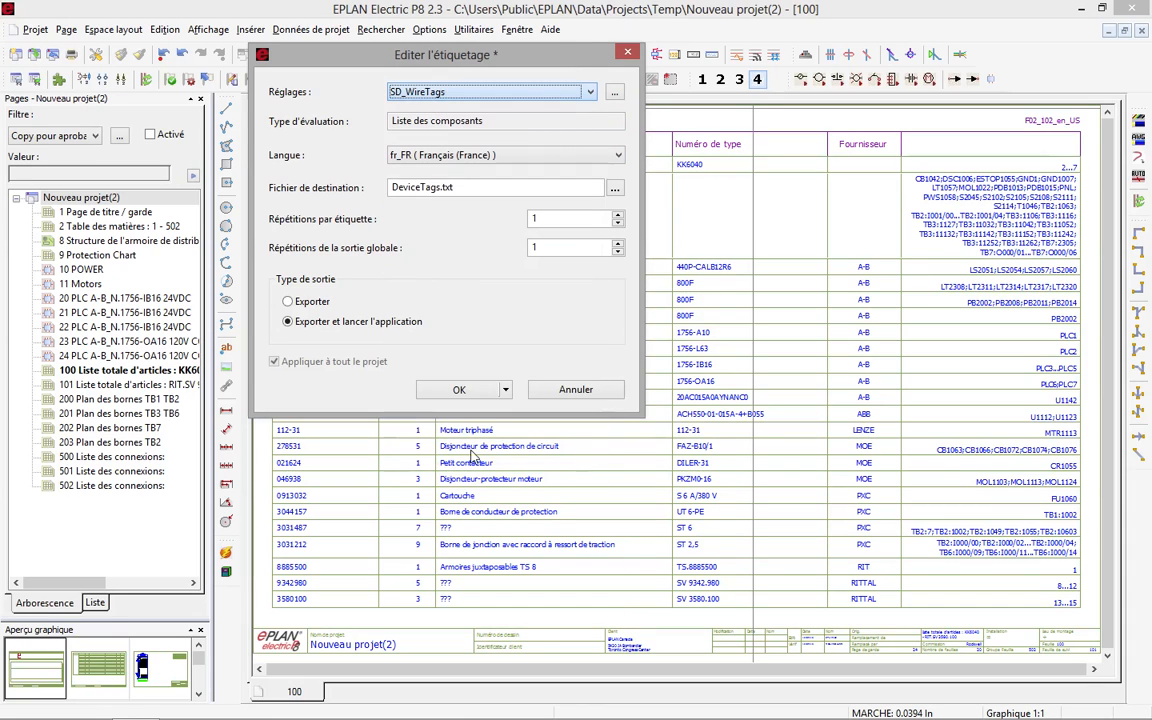
click(462, 389)
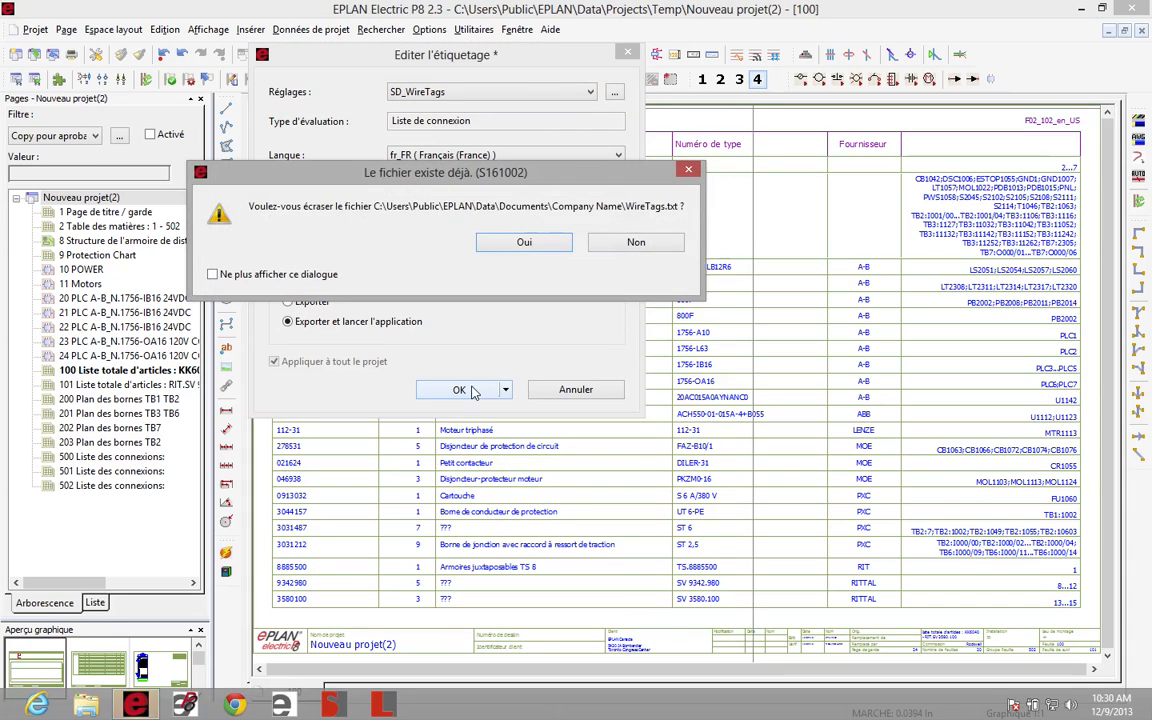
click(524, 242)
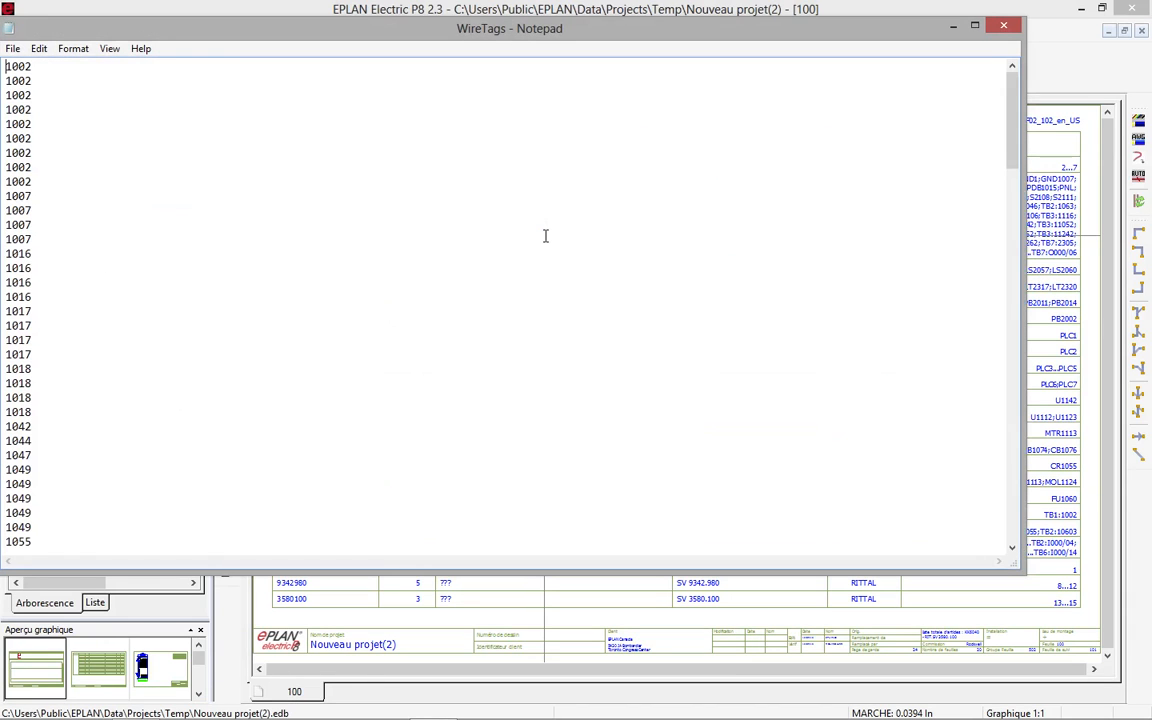
- Read through the exported wire numbers in WireTags.txt and close the file
scroll(545, 235, down, 20)
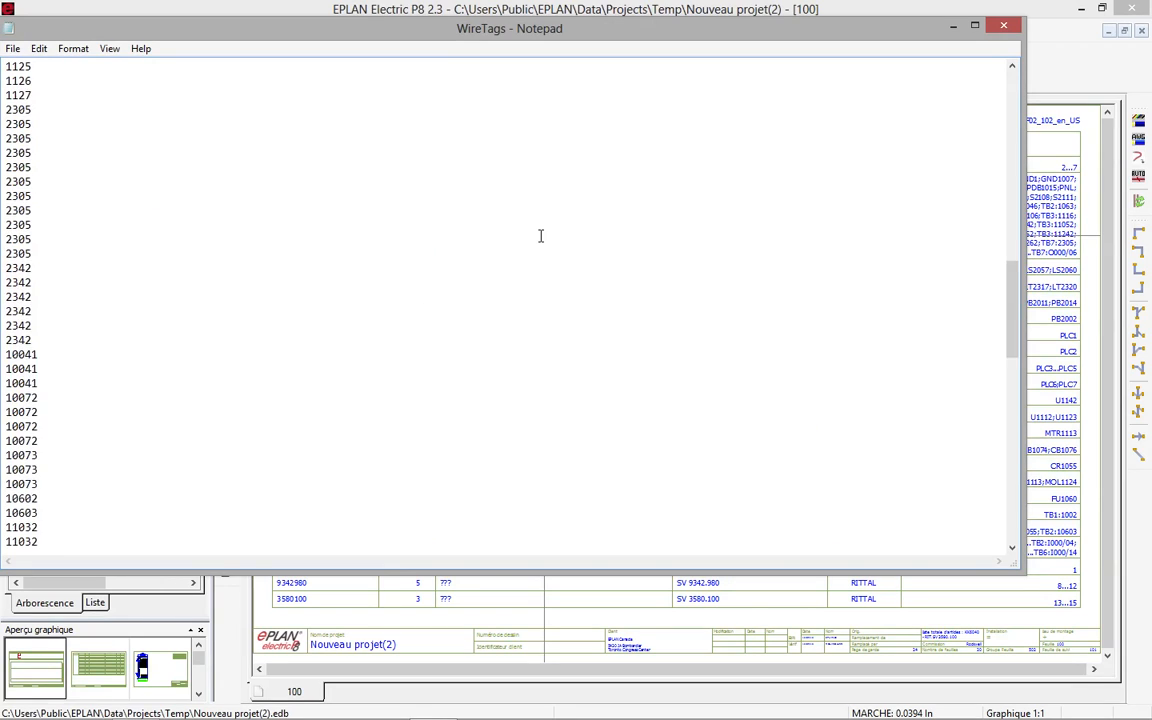
scroll(540, 236, down, 12)
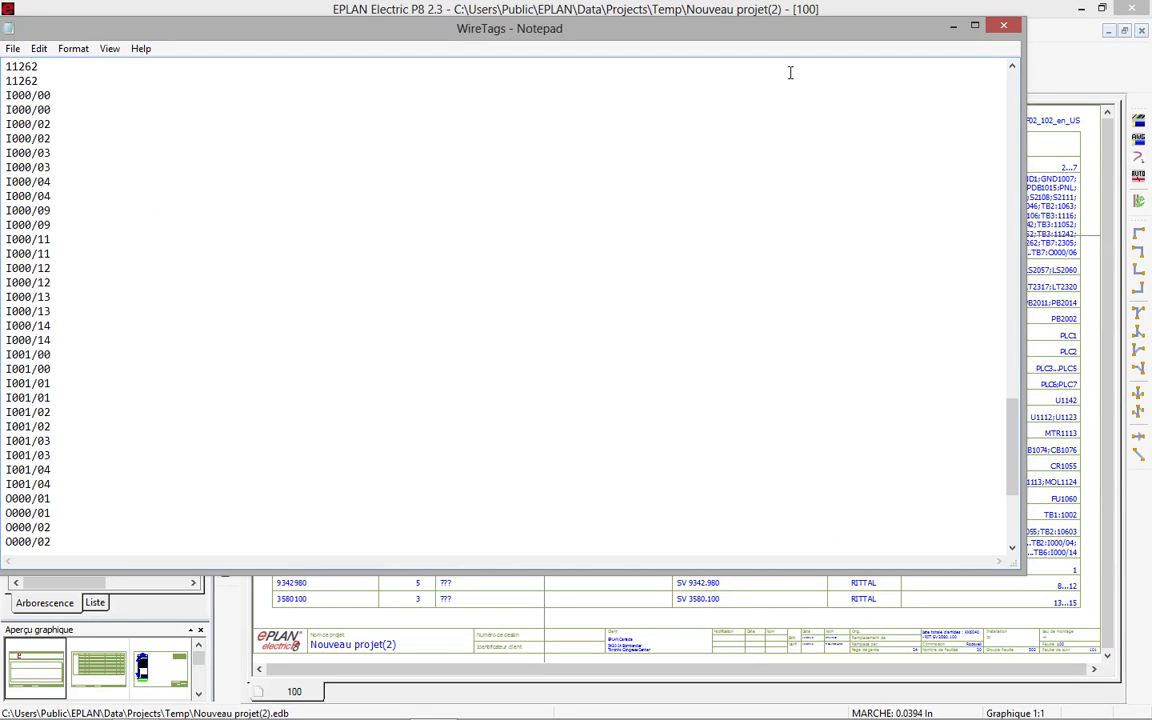
click(1006, 26)
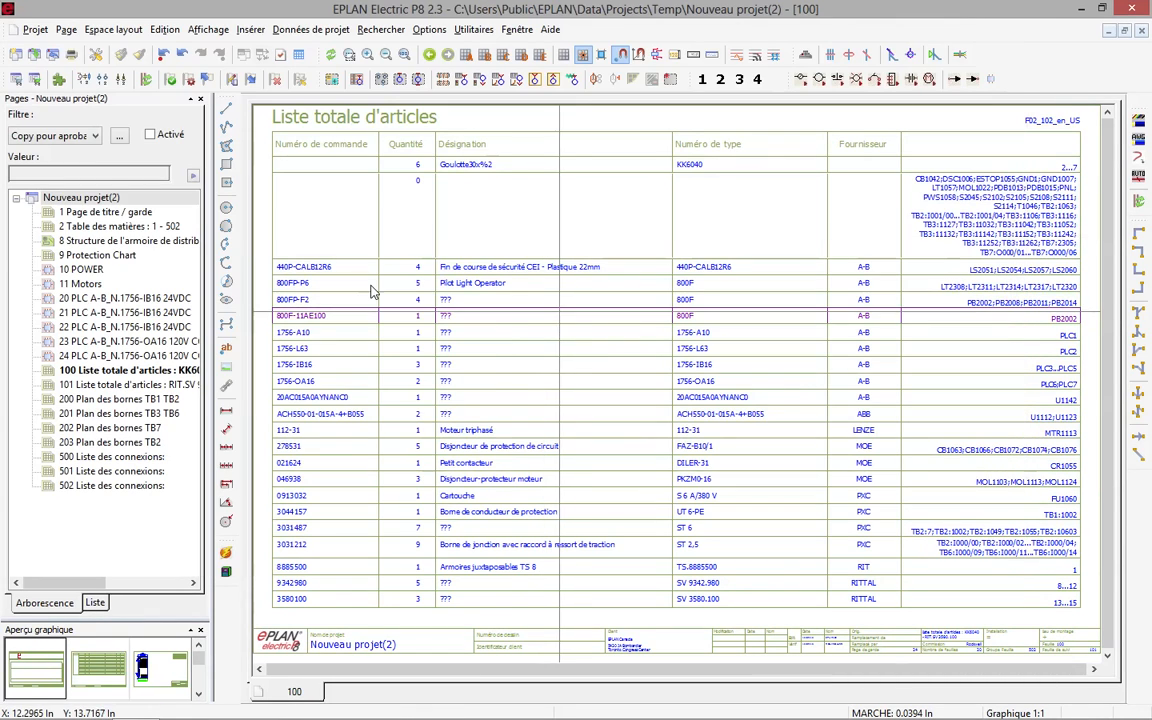
- Export the whole project's bill of materials with the SD_Summarized parts list settings, overwriting Bom.xls and launching Excel
click(72, 198)
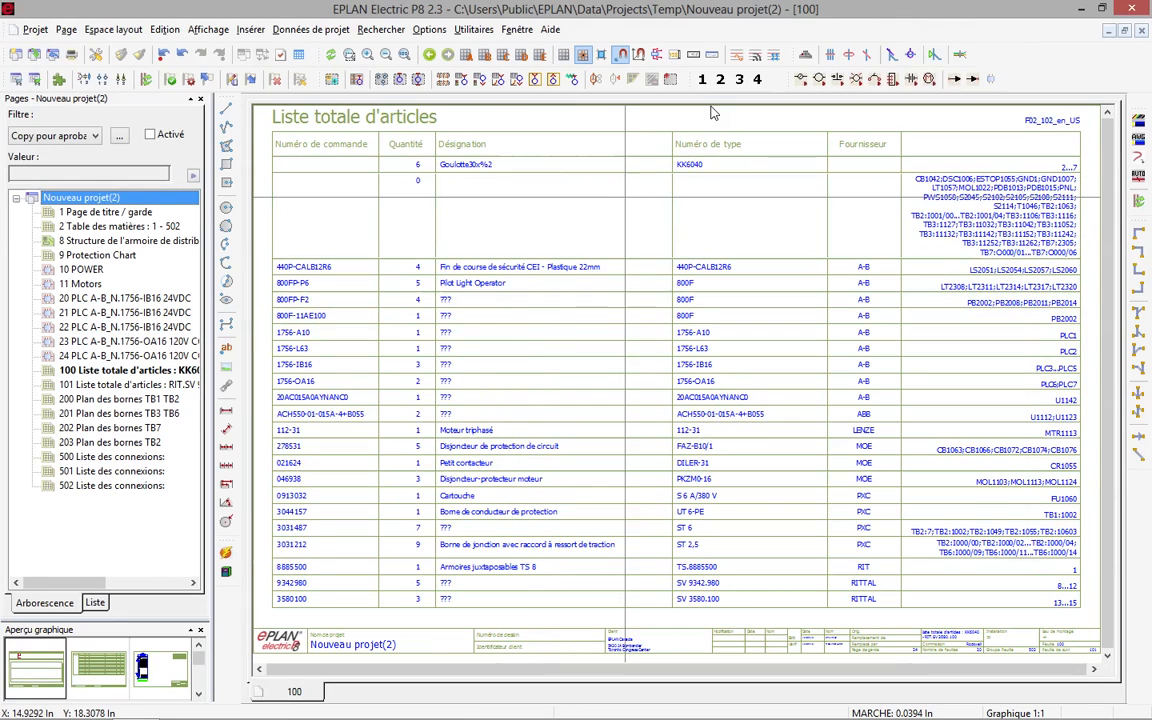
click(758, 80)
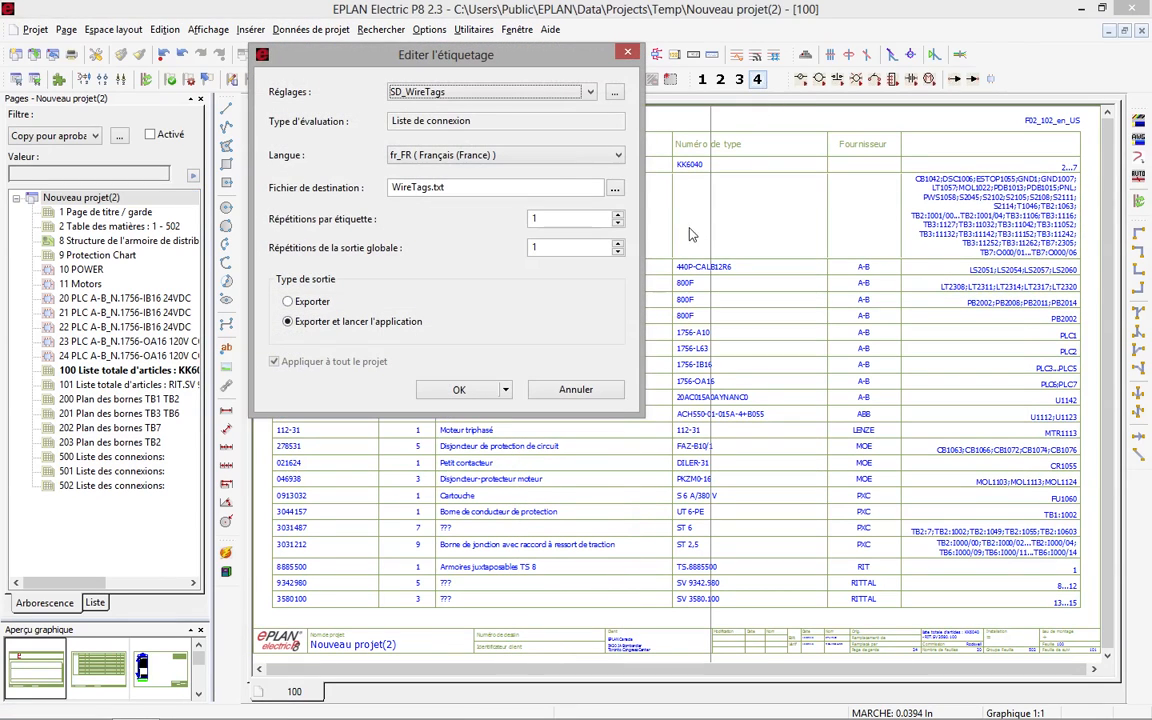
click(586, 92)
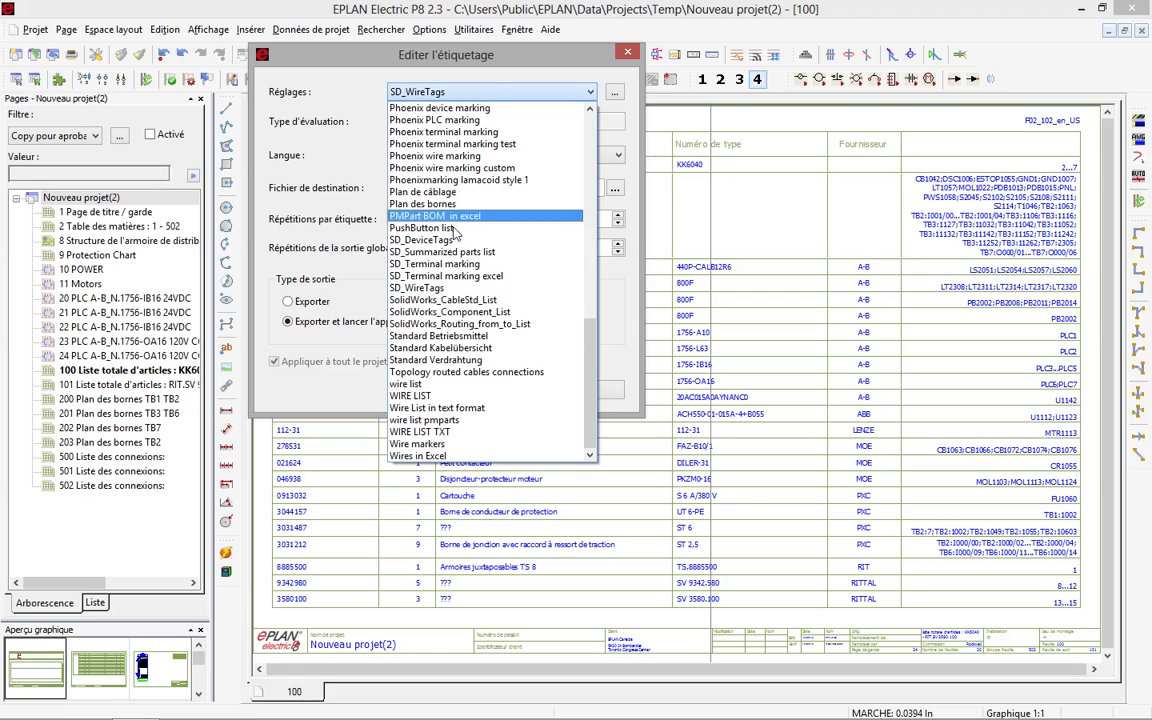
click(467, 253)
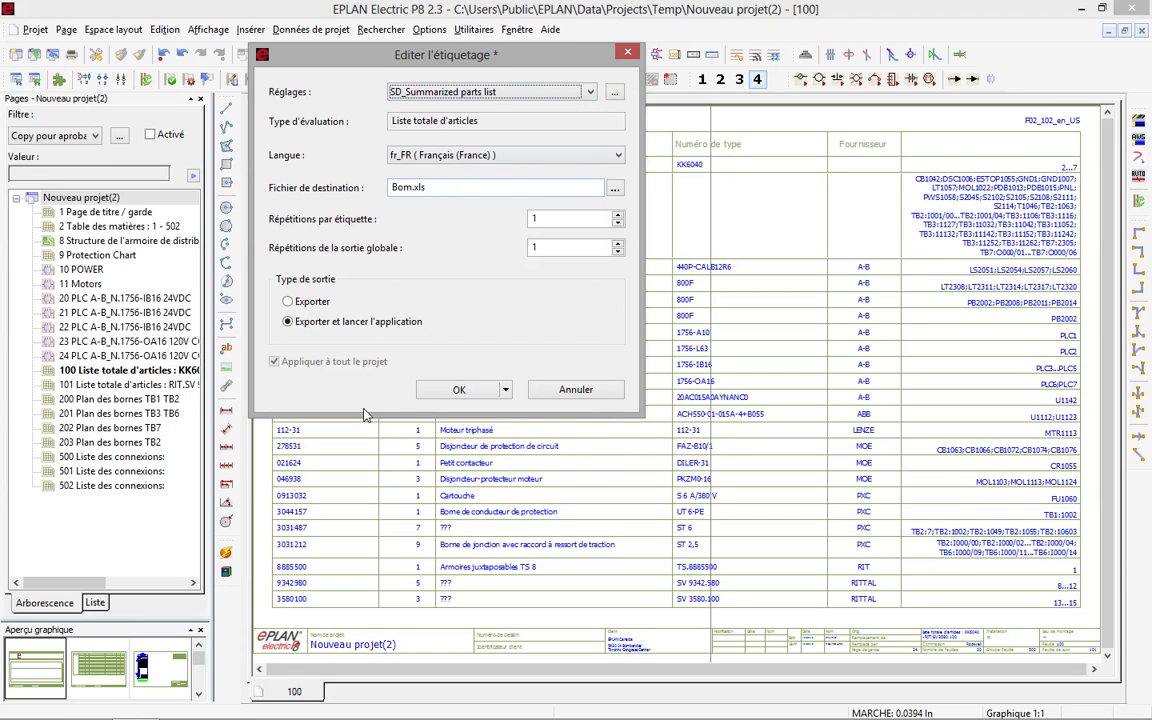
click(462, 391)
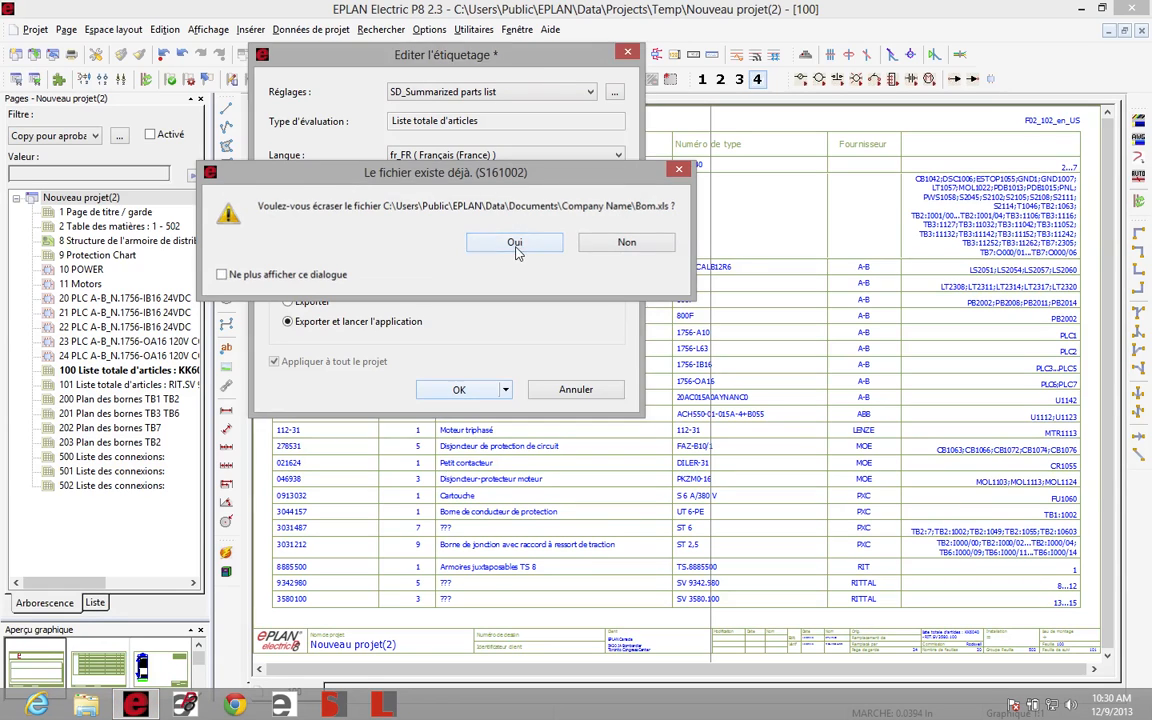
click(514, 244)
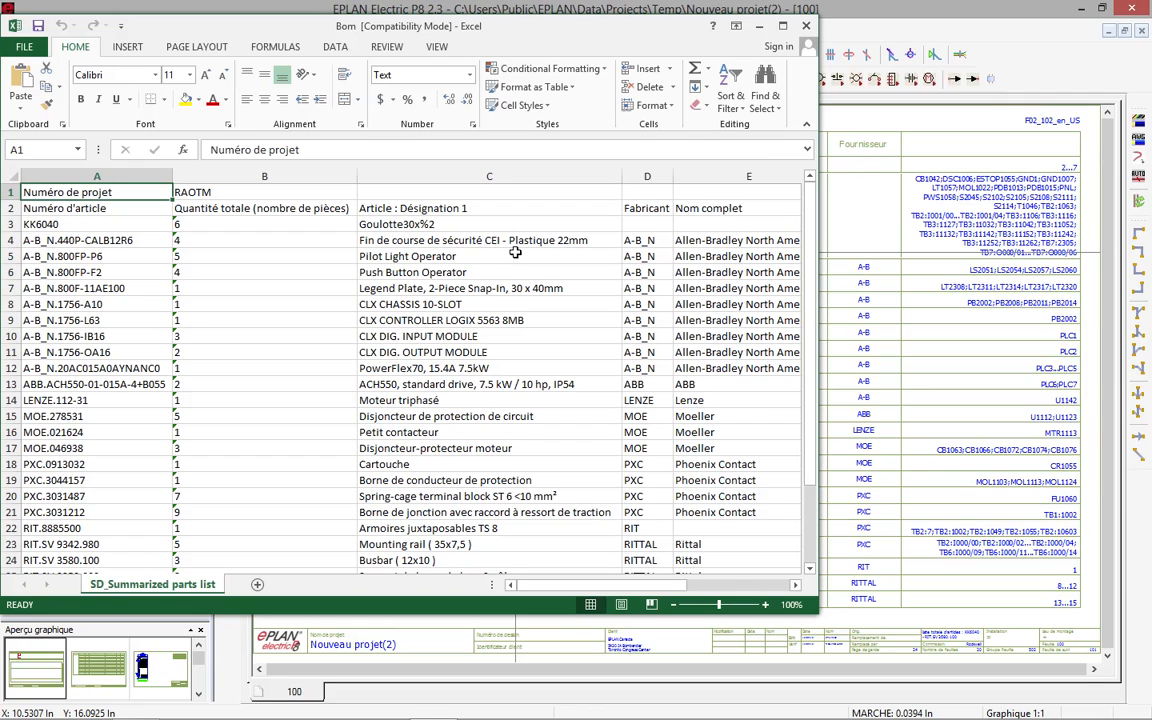
- Switch to Safari and show the EPLAN Canada home page
key(super+Tab)
key(super+Tab)
key(super+Tab)
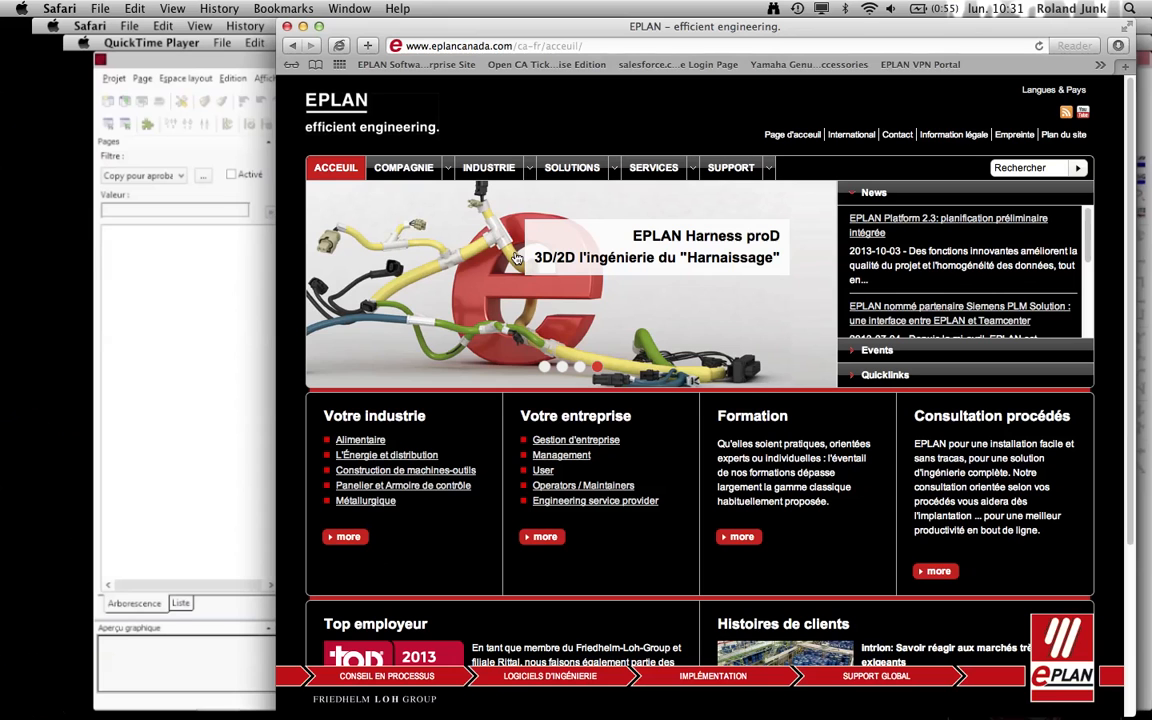